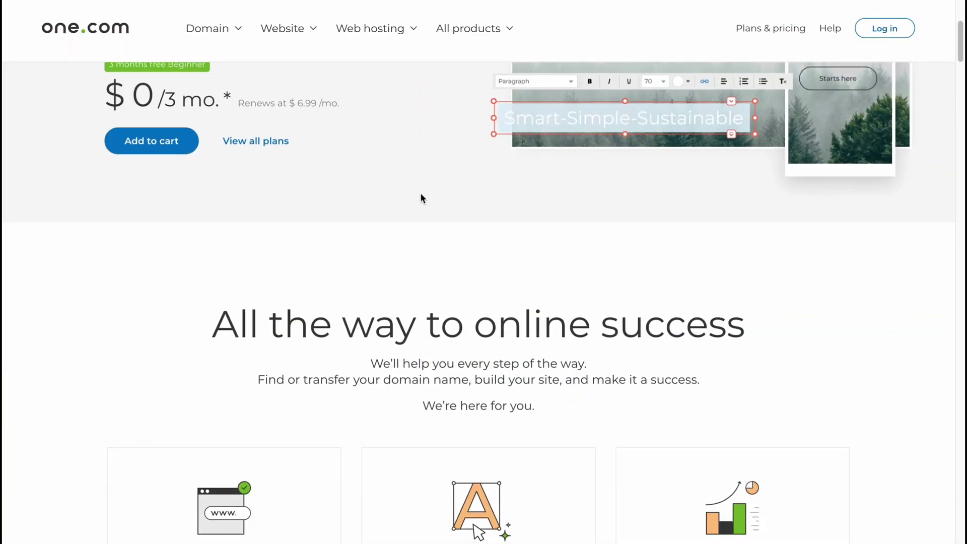
Scroll down the one.com homepage to review the hosting pricing plans.
scroll(421, 197, down, 3)
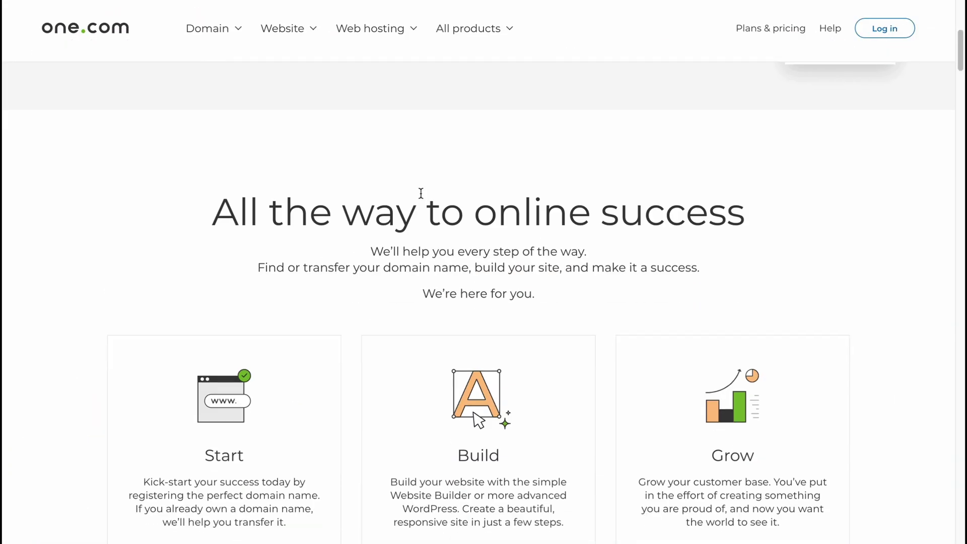
scroll(422, 193, down, 5)
scroll(422, 195, down, 3)
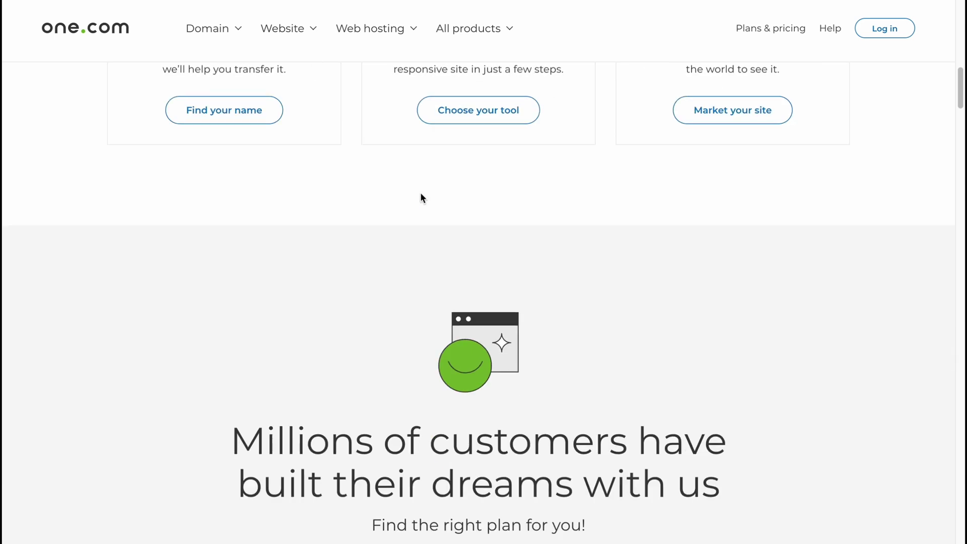
scroll(421, 192, down, 5)
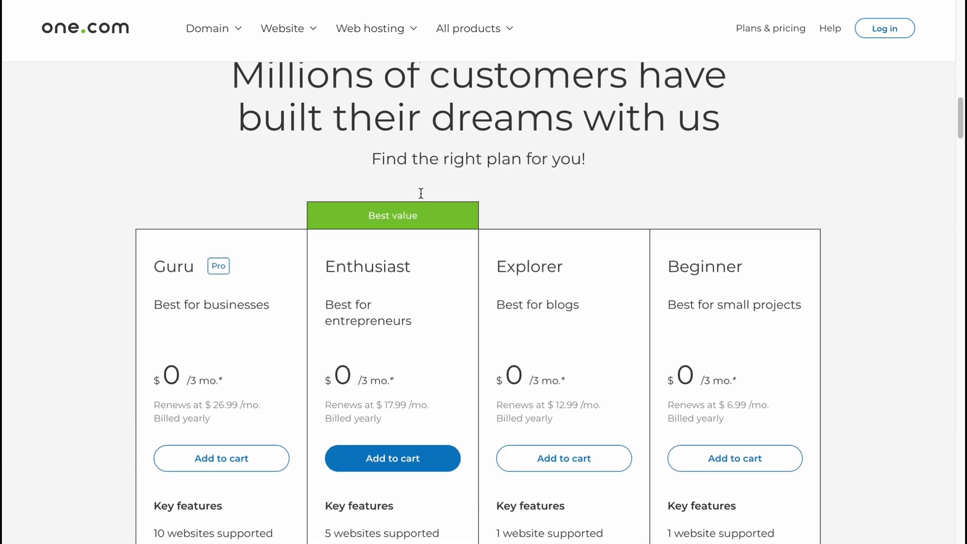
scroll(420, 192, up, 15)
Go to the Website Builder product page from the Website menu.
click(295, 33)
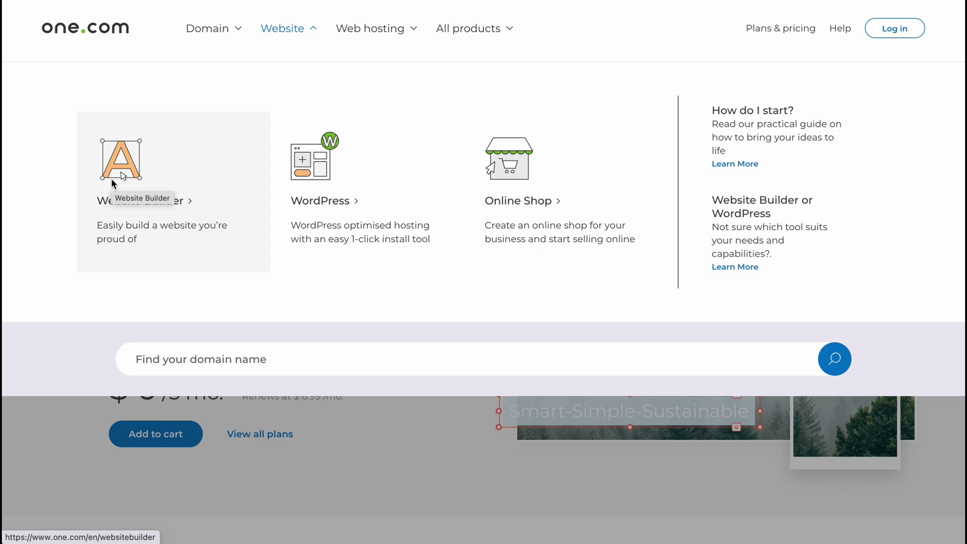
click(126, 168)
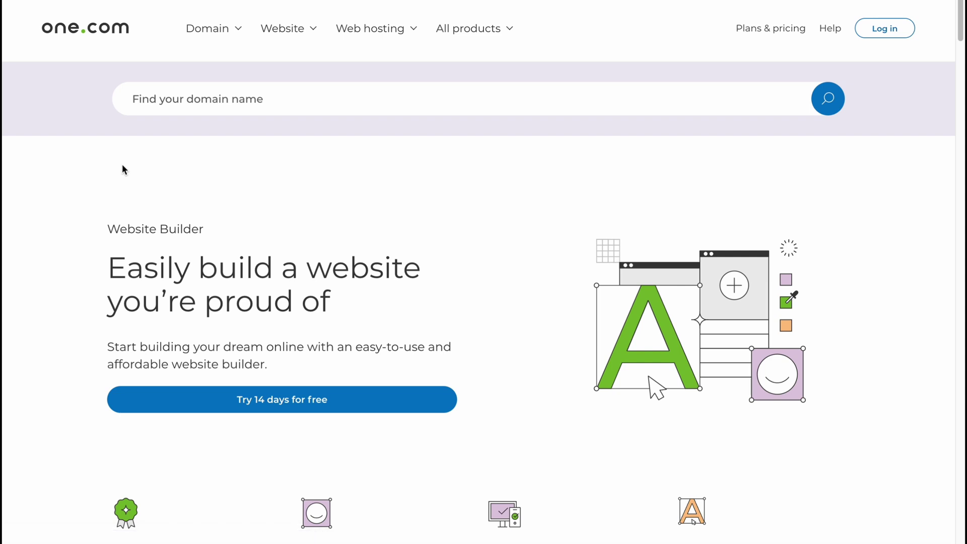
scroll(297, 179, down, 2)
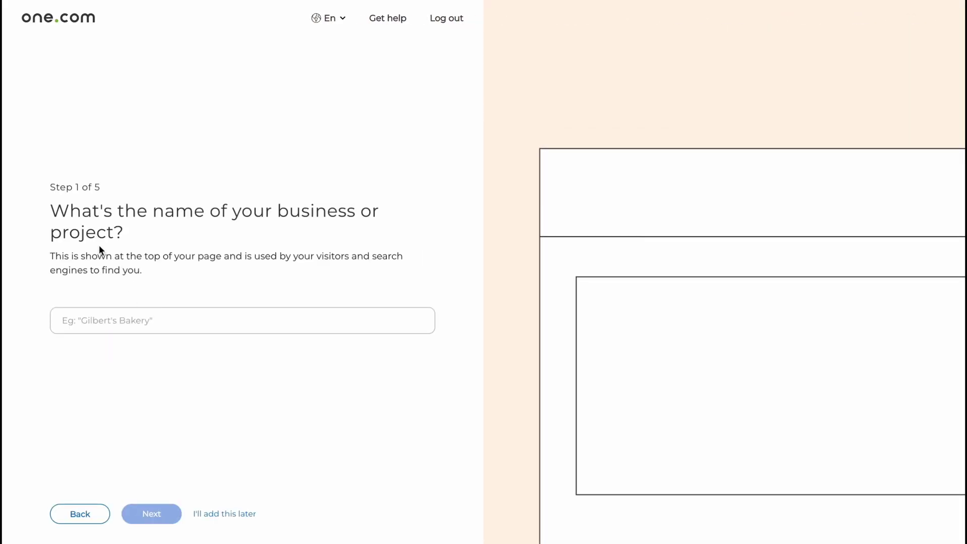
Enter 'HelperMan' as the business name and continue.
click(236, 321)
text(He)
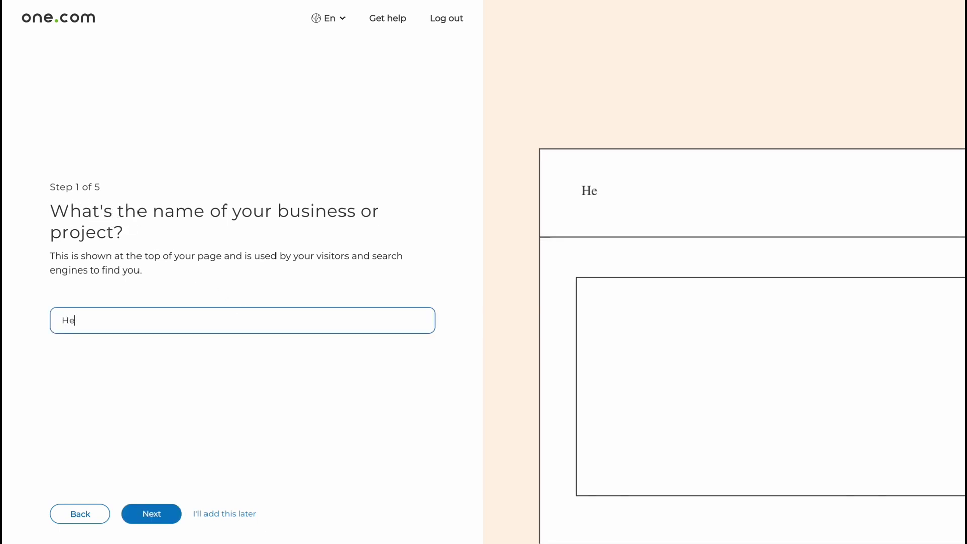
text(lperMan)
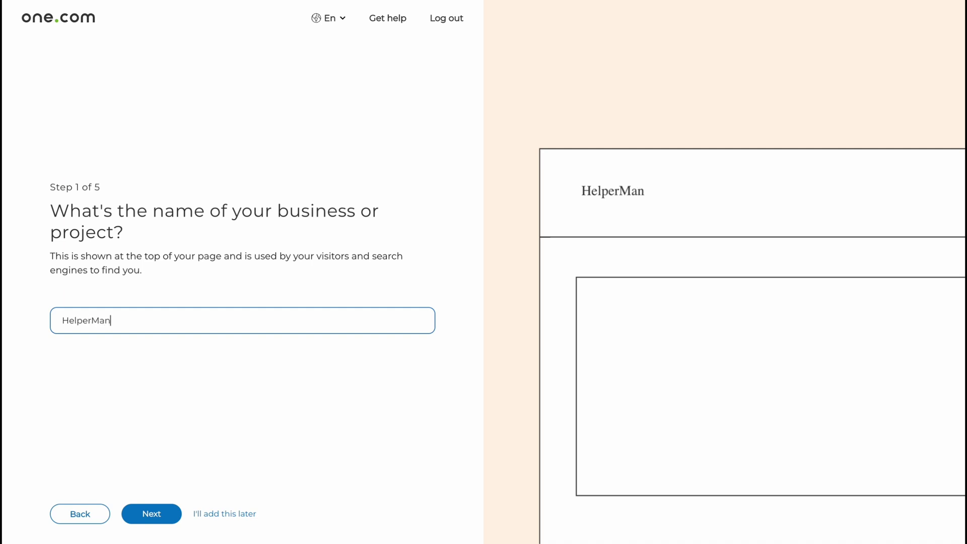
click(154, 516)
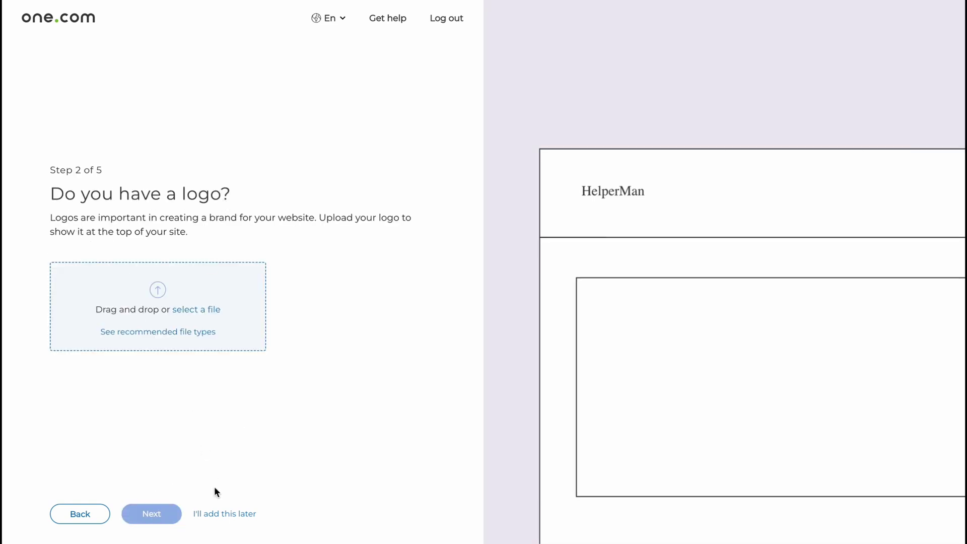
Skip the logo and contact details steps for now.
click(207, 515)
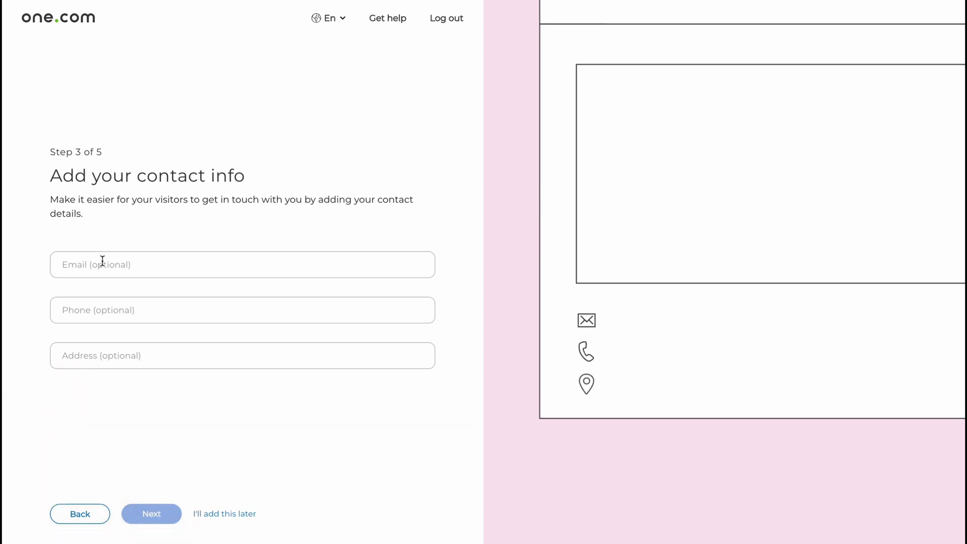
click(178, 265)
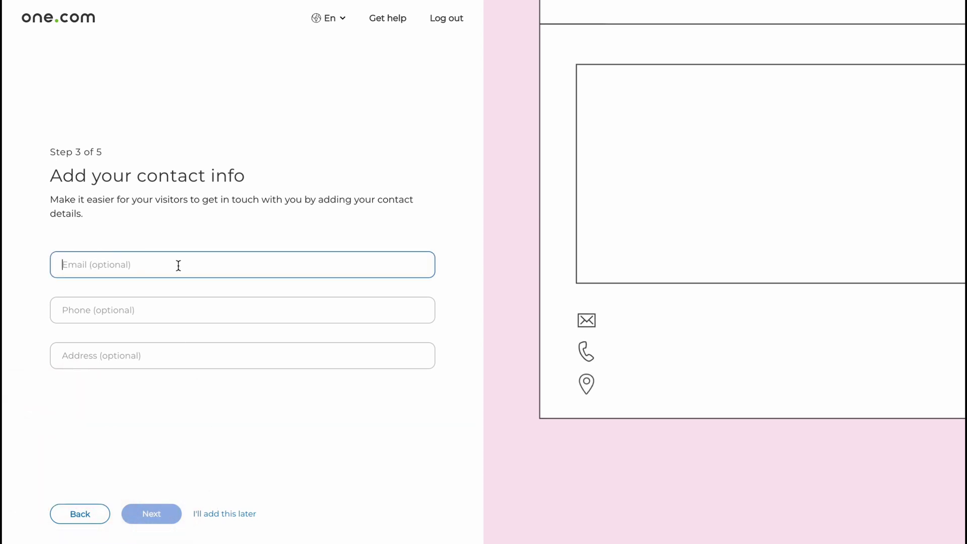
click(79, 312)
click(98, 359)
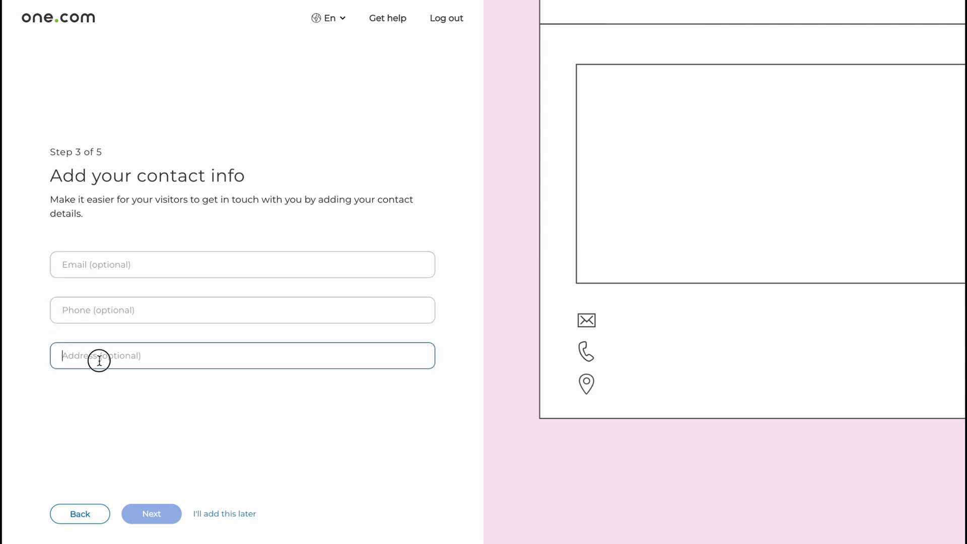
click(217, 515)
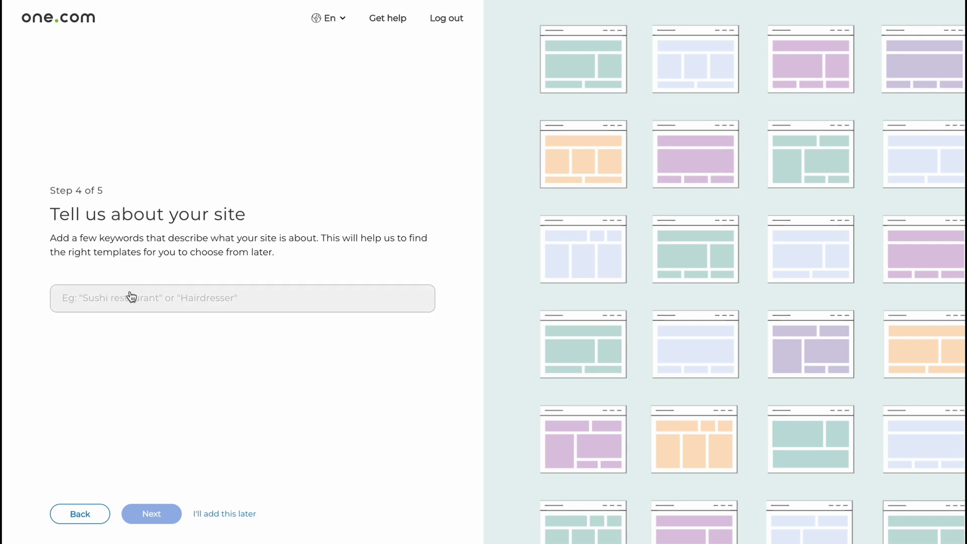
Add 'Educational consultant' as a site keyword by typing 'educa'.
click(185, 299)
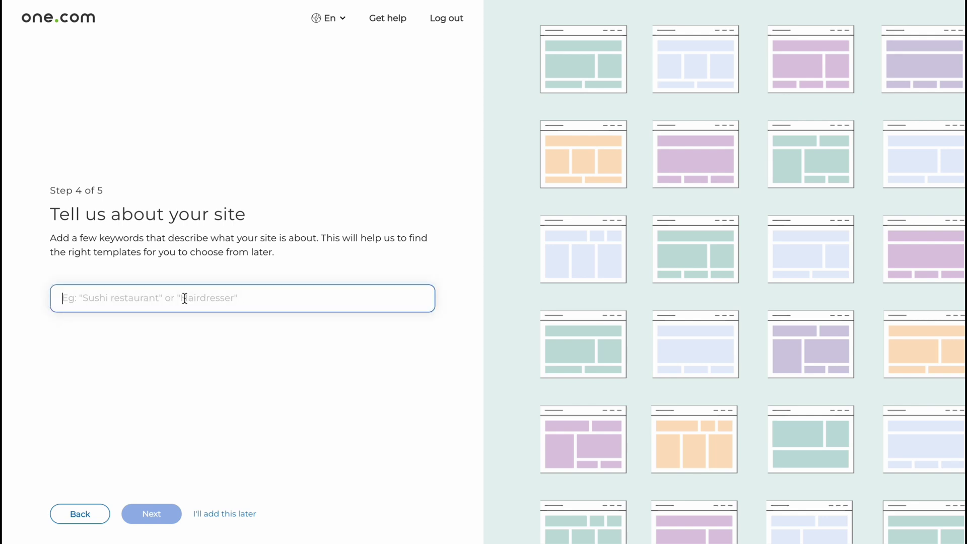
text(education)
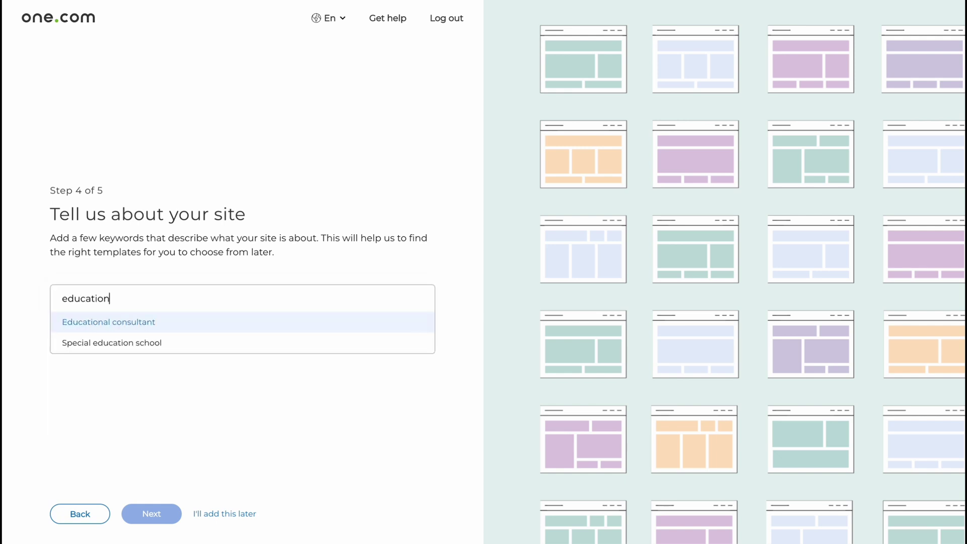
click(129, 330)
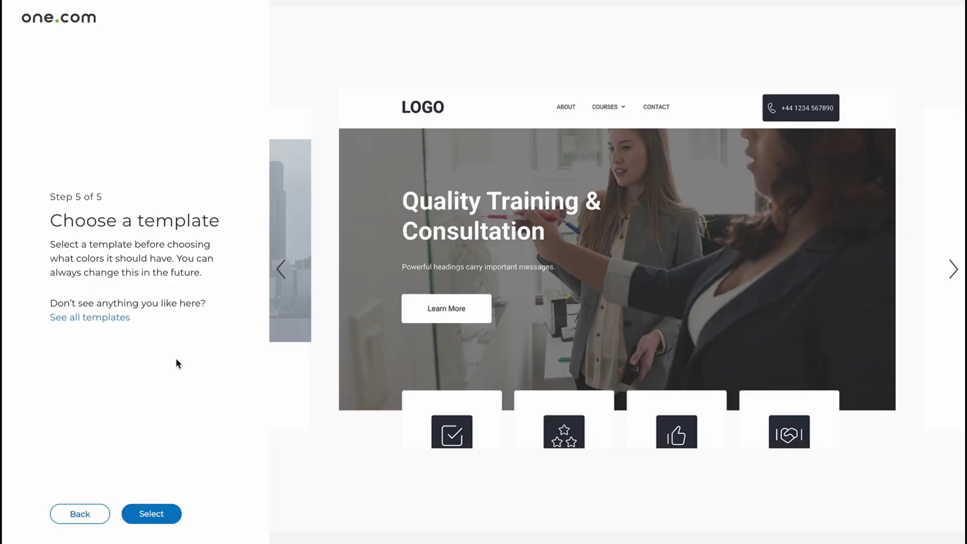
Choose the Quality Training & Consultation template and preview the three Minimalist colour themes.
click(156, 516)
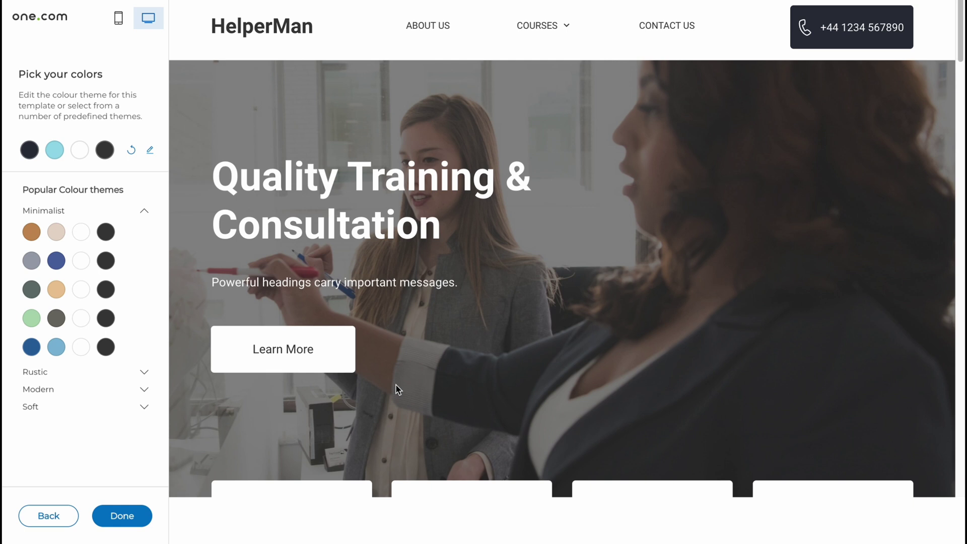
click(71, 233)
click(70, 261)
click(72, 291)
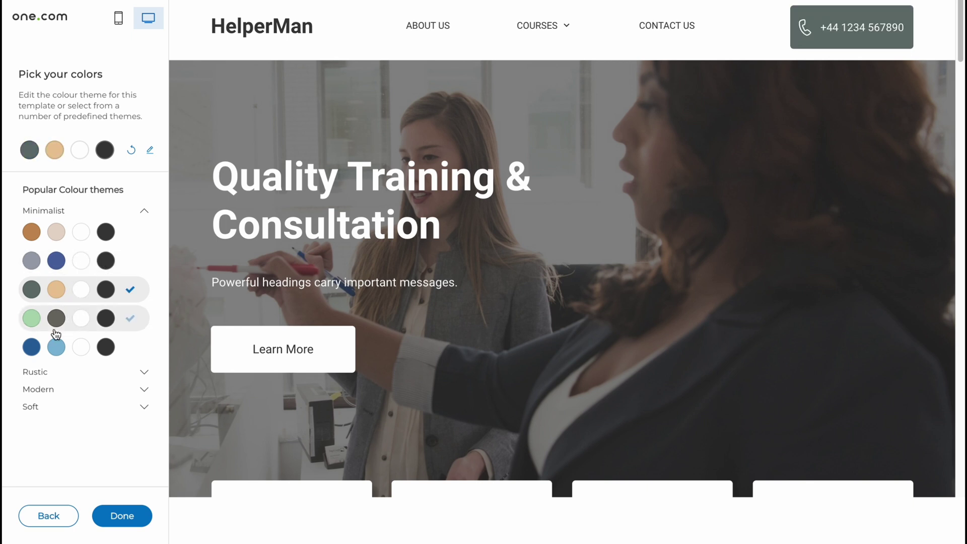
Apply the teal and orange Modern colour theme and finish the setup.
click(143, 379)
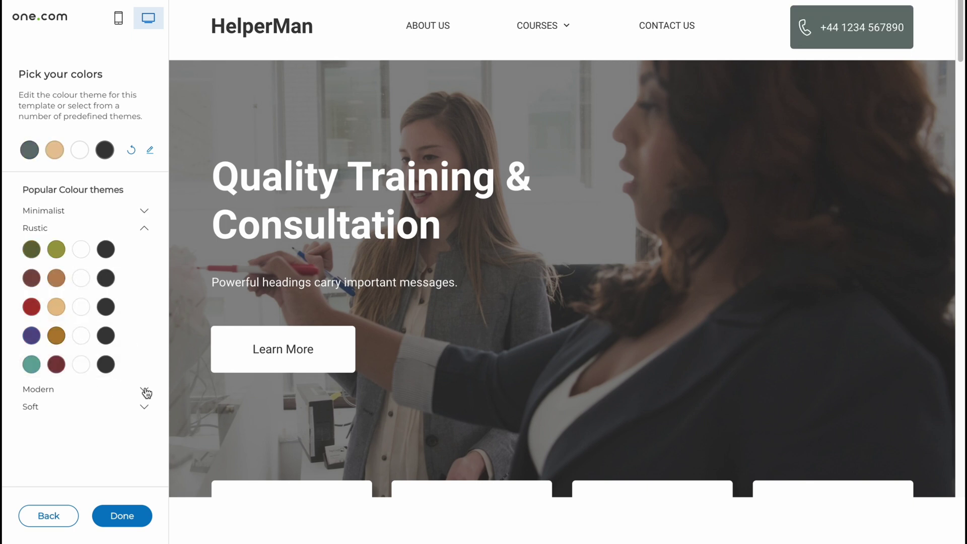
click(144, 391)
click(59, 352)
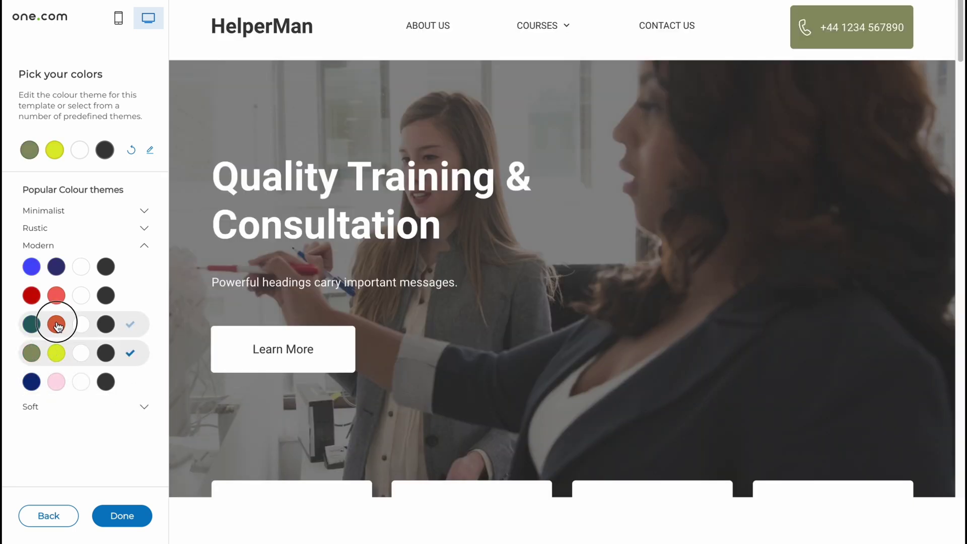
click(58, 327)
click(142, 406)
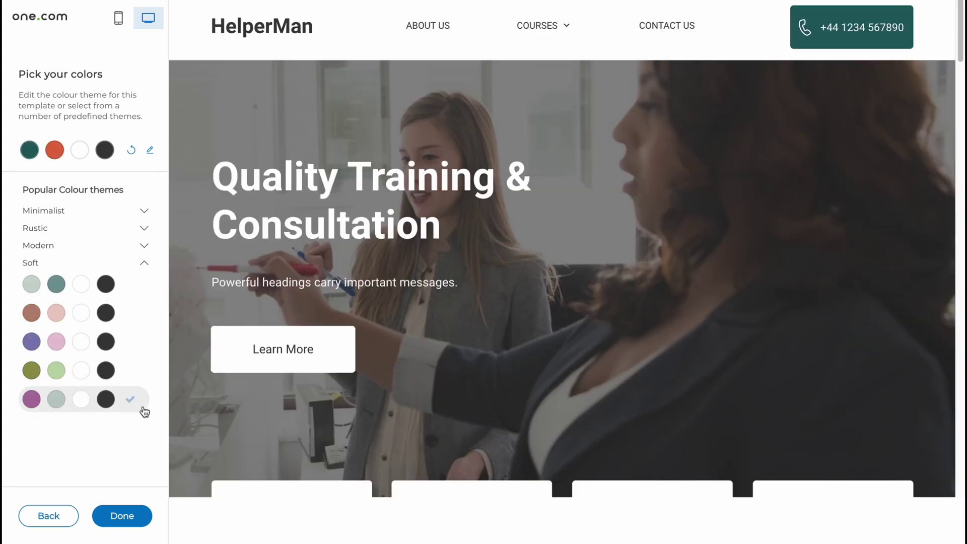
click(132, 516)
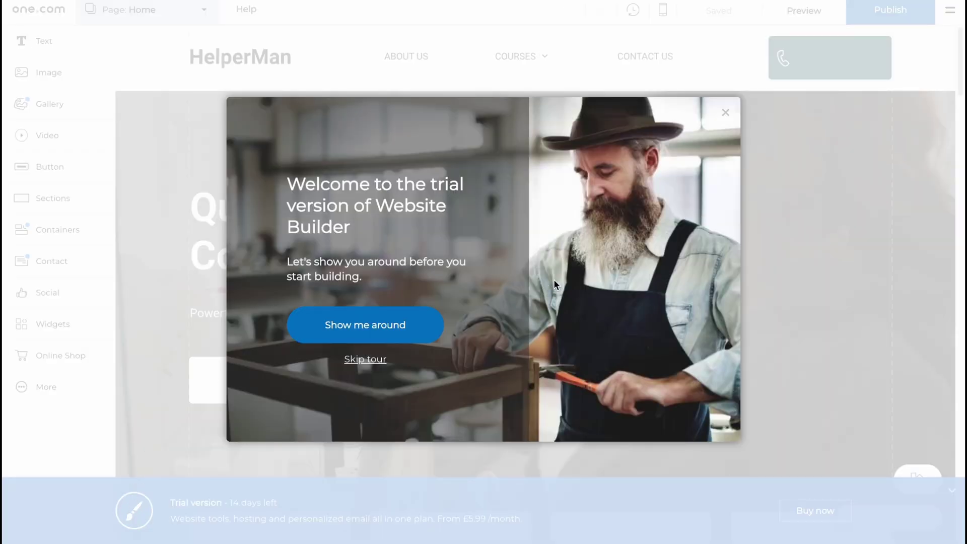
Dismiss the welcome tour and preview the editor's sidebar panels.
click(364, 359)
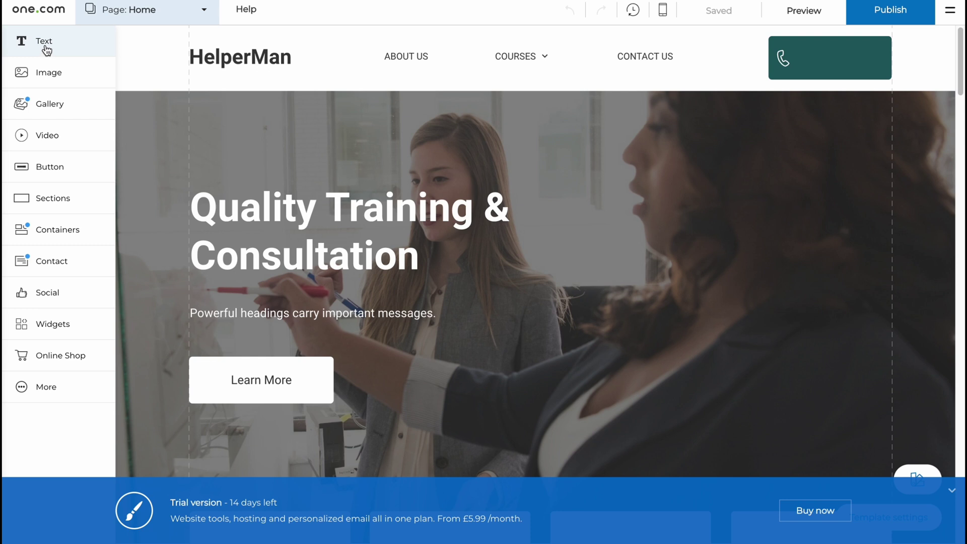
mouse_move(57, 108)
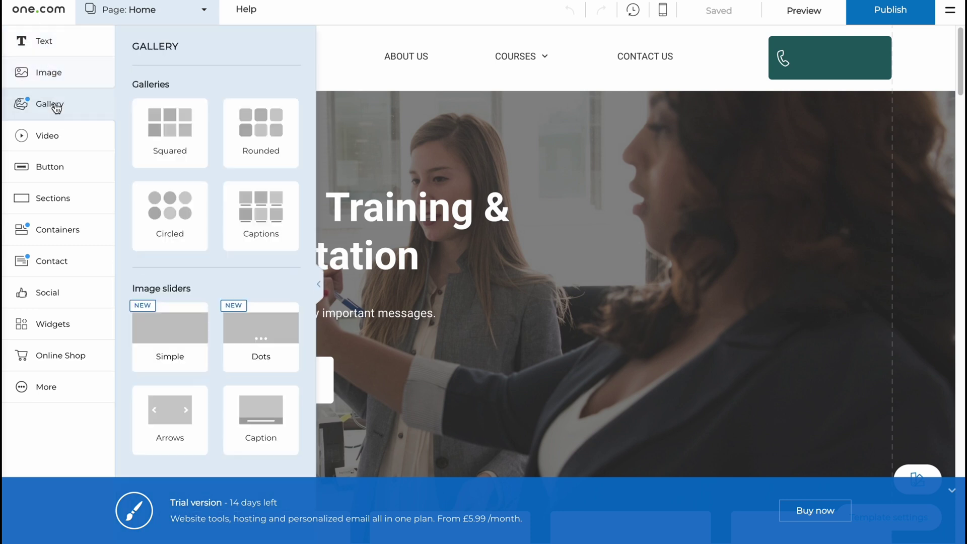
mouse_move(68, 203)
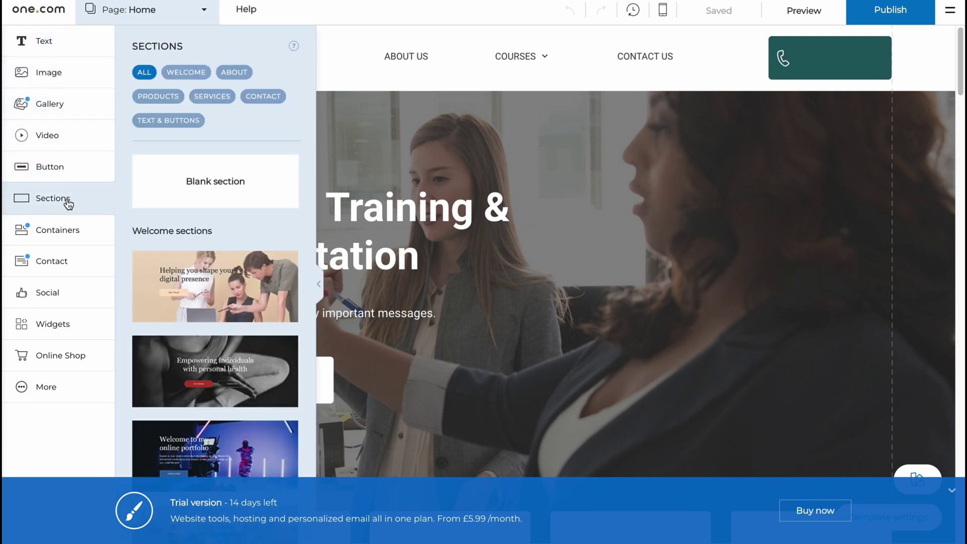
mouse_move(59, 294)
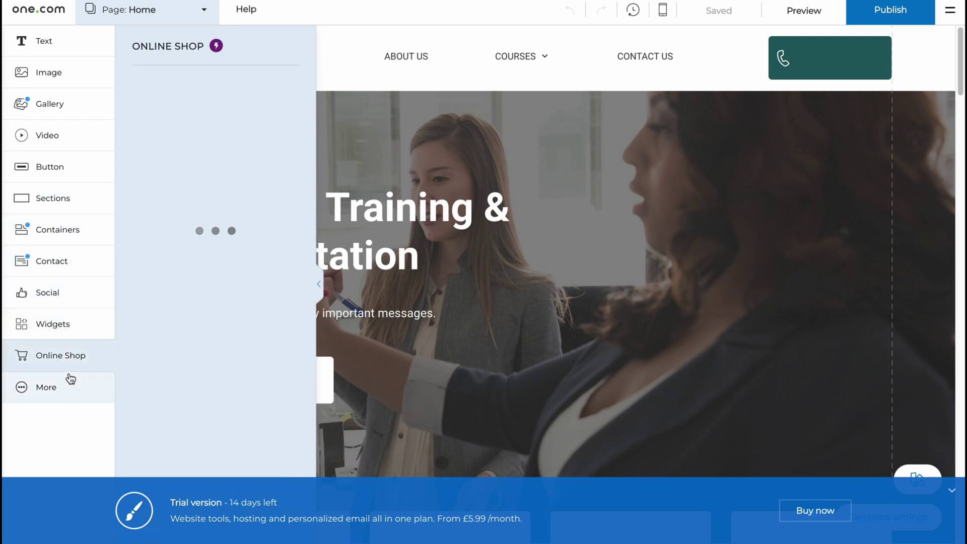
mouse_move(54, 387)
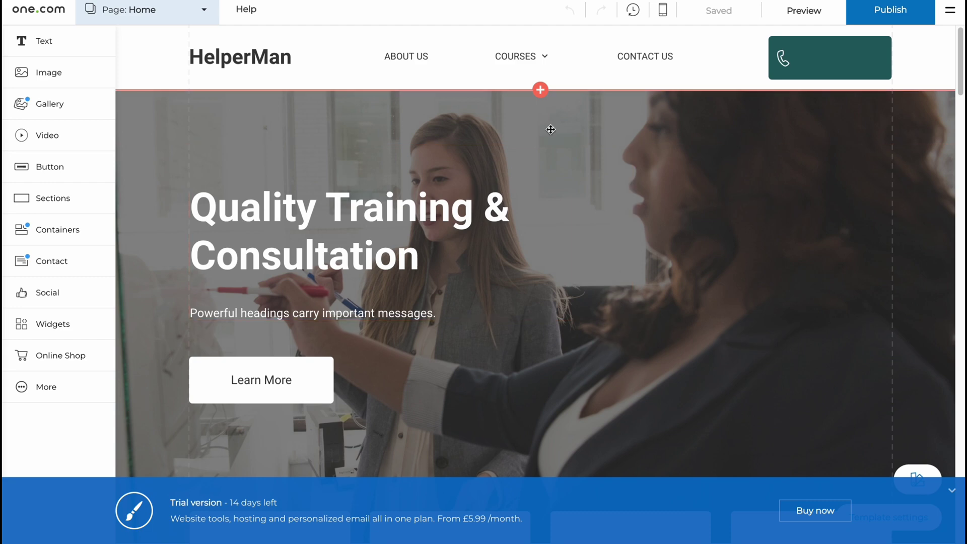
Minimise the trial notice and scroll through the Home page back up to the hero.
click(953, 491)
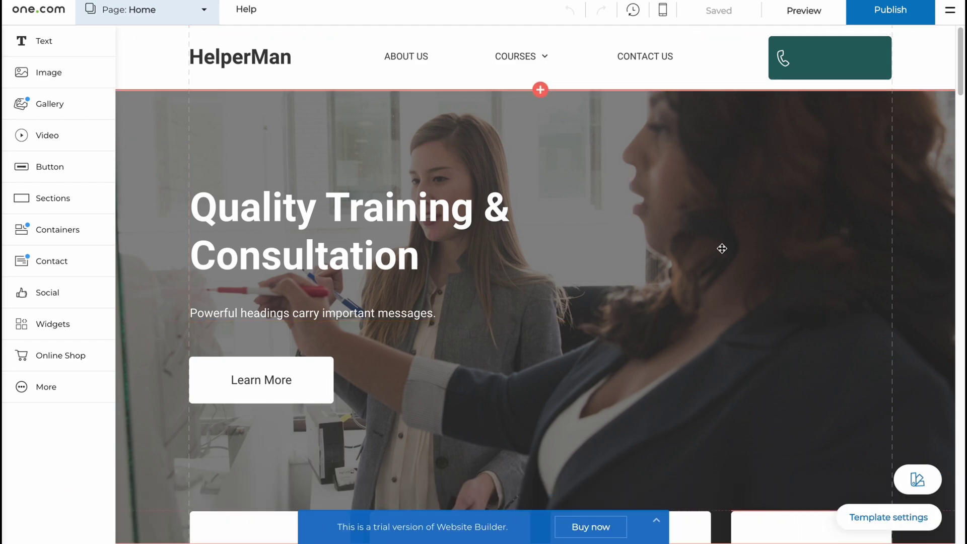
scroll(442, 261, down, 1)
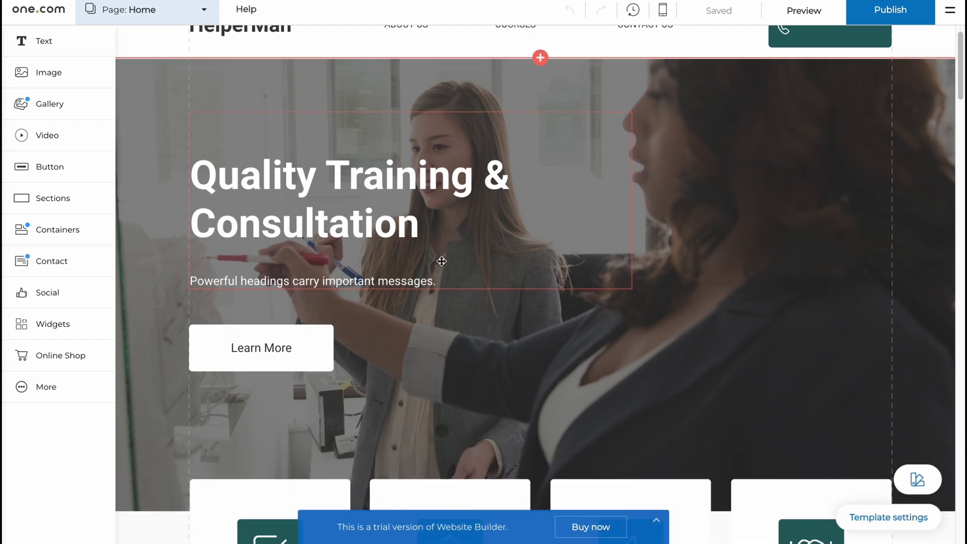
scroll(443, 324, up, 1)
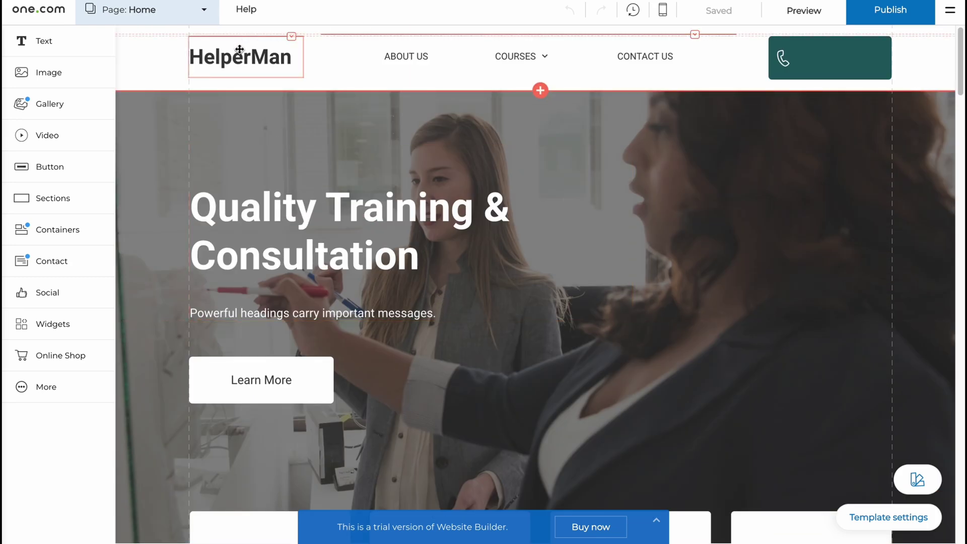
scroll(567, 275, down, 5)
scroll(410, 268, down, 6)
scroll(334, 262, down, 15)
scroll(479, 353, down, 20)
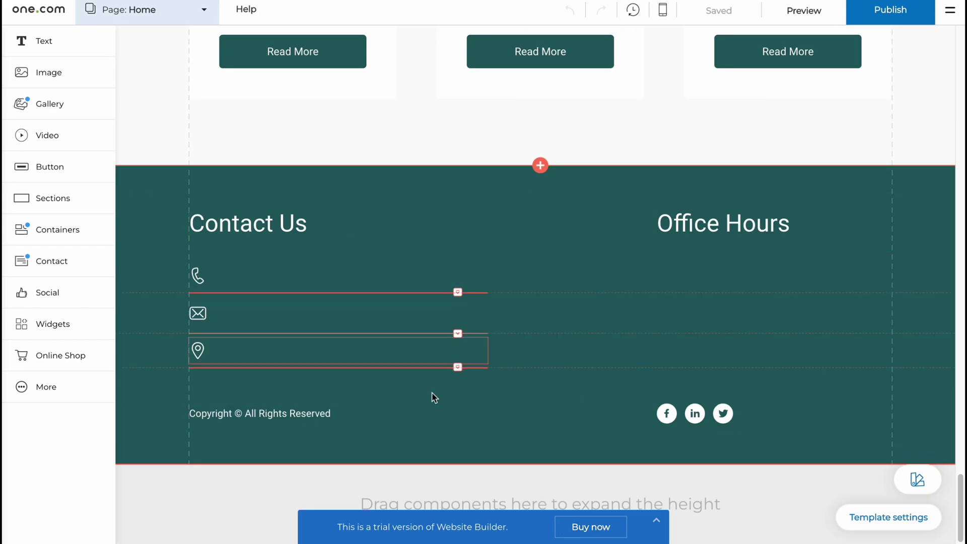
scroll(581, 364, up, 5)
scroll(579, 360, up, 20)
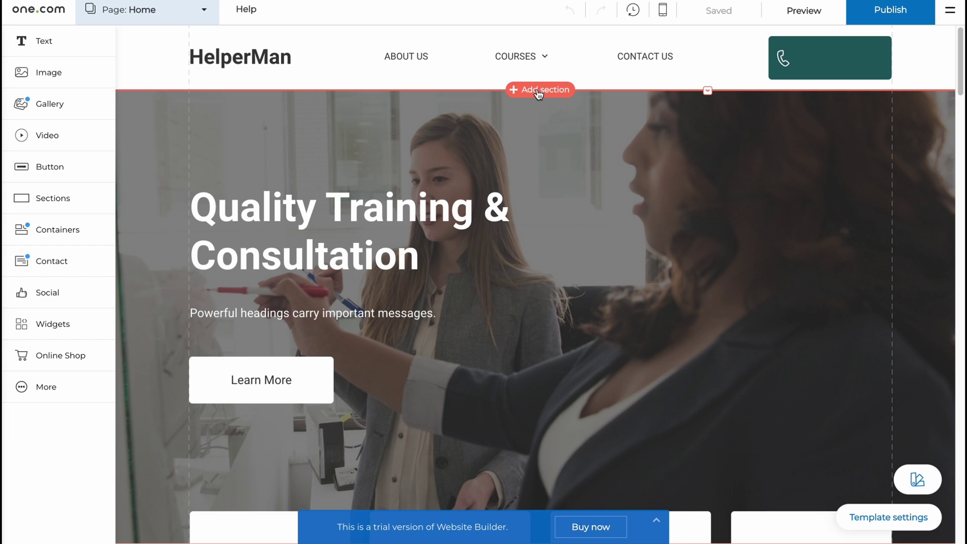
Open the section library and browse the Welcome, About, Products, Services, Contact and Text & buttons categories.
click(539, 91)
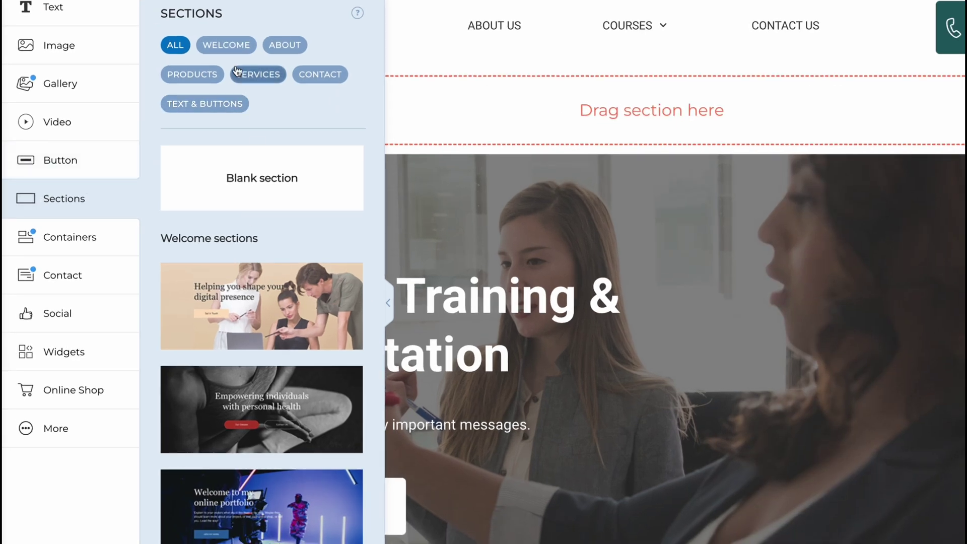
click(226, 46)
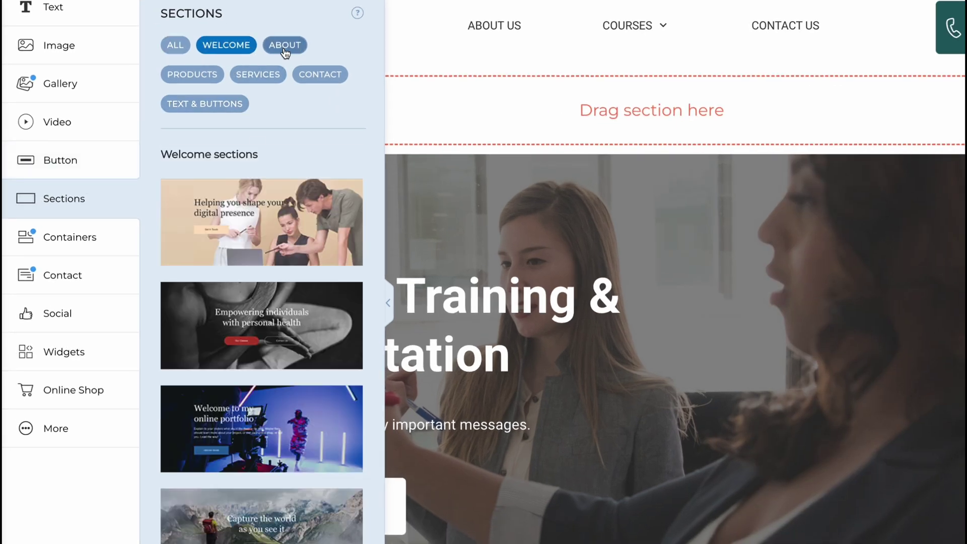
click(285, 46)
click(201, 81)
click(263, 76)
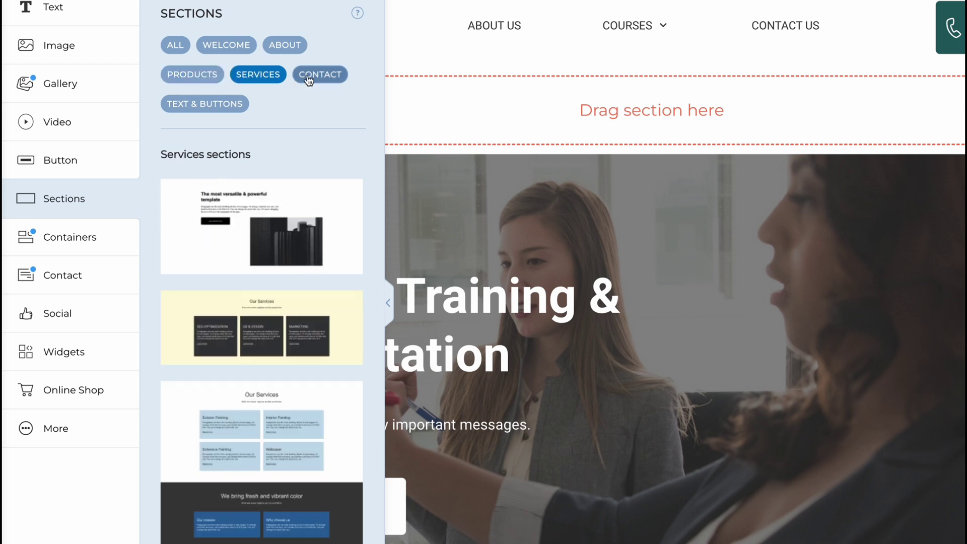
click(317, 79)
click(238, 104)
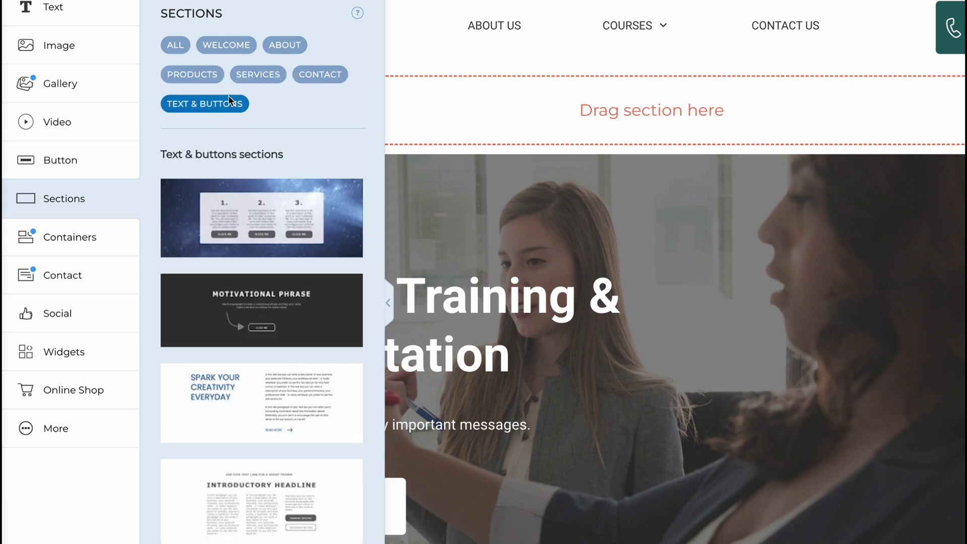
Filter the library to About designs and scroll through their thumbnails.
click(278, 49)
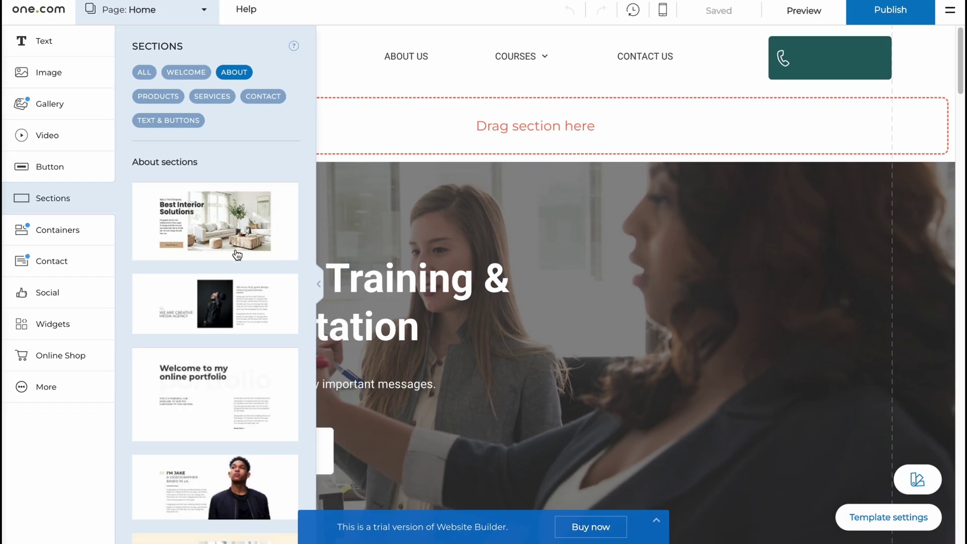
scroll(286, 335, down, 2)
scroll(235, 309, down, 7)
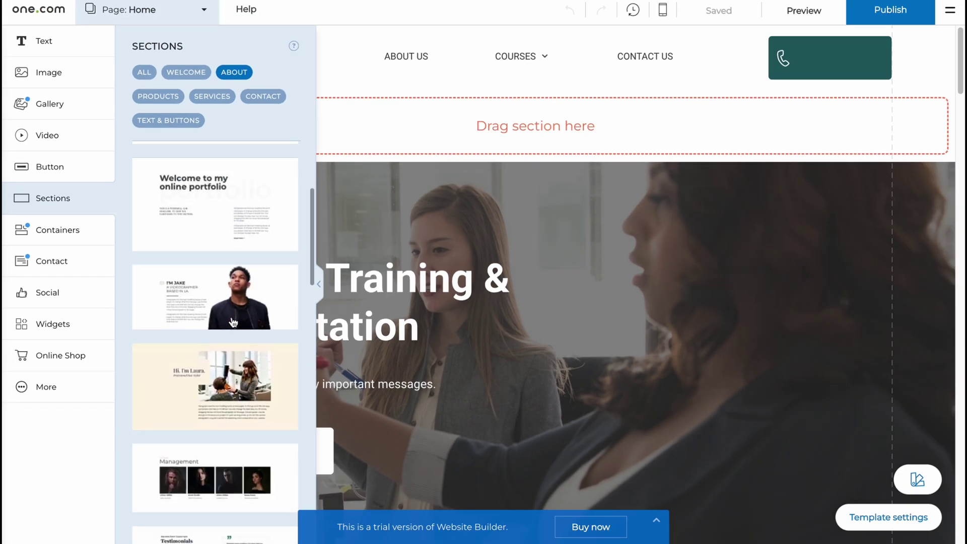
scroll(232, 323, down, 5)
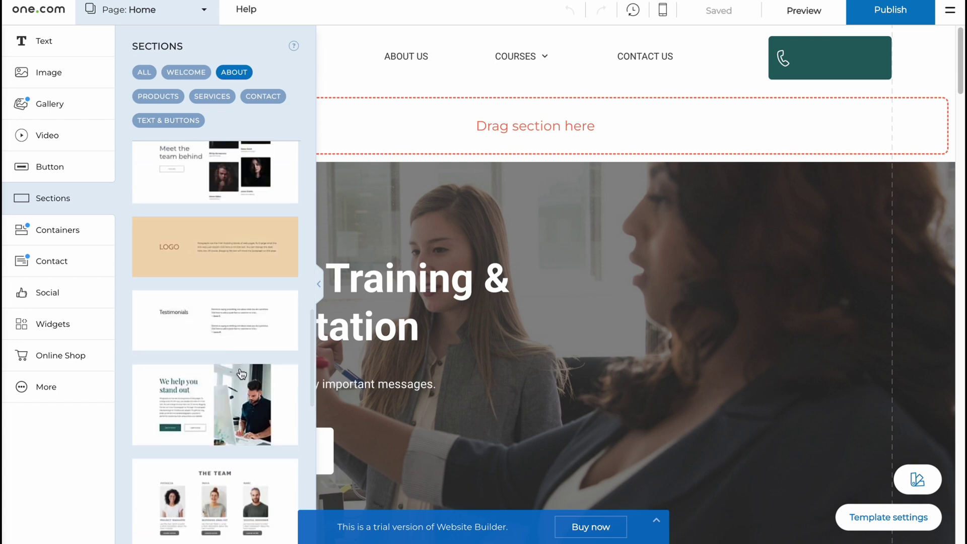
scroll(233, 333, down, 6)
scroll(238, 370, down, 1)
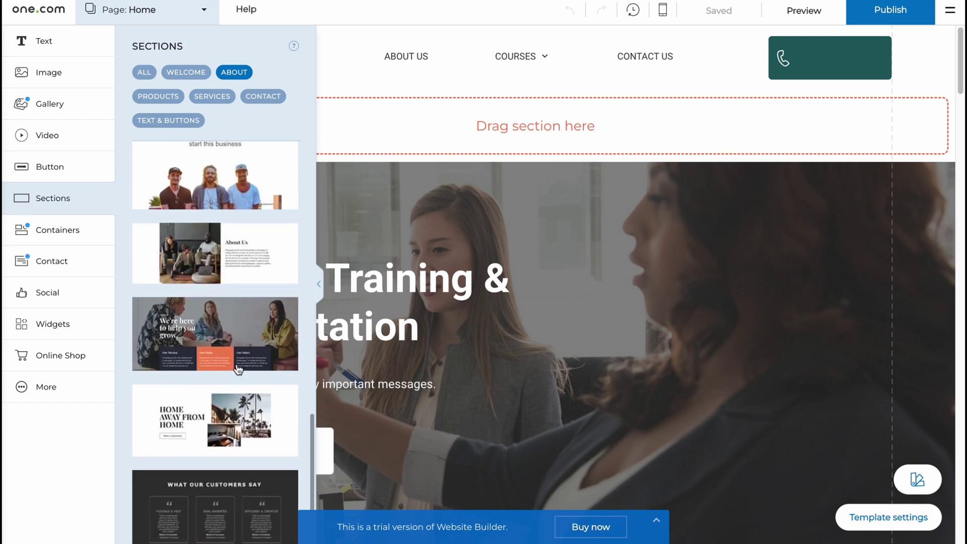
Insert the "We're here to help you grow" About Us section into the page.
click(221, 324)
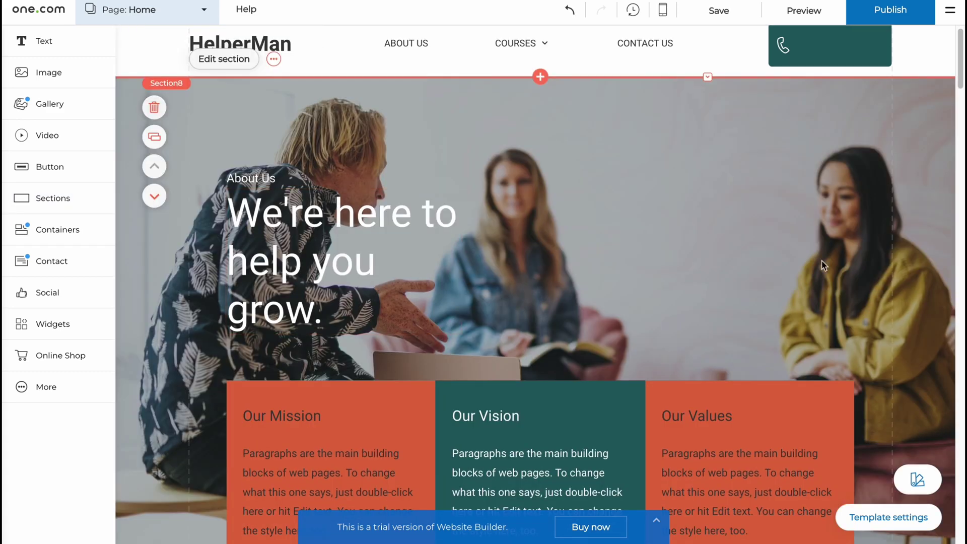
scroll(497, 300, down, 2)
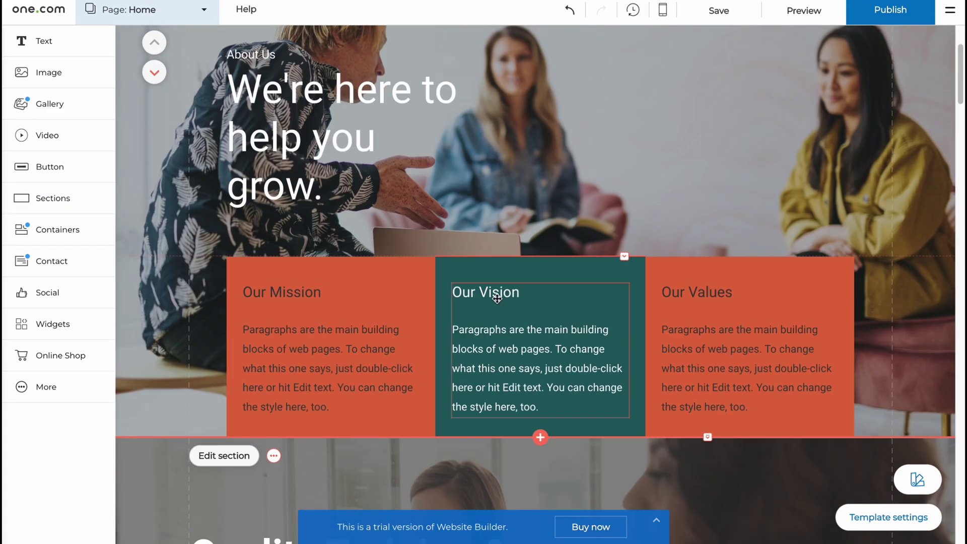
scroll(497, 299, down, 1)
scroll(491, 289, up, 4)
scroll(485, 229, down, 1)
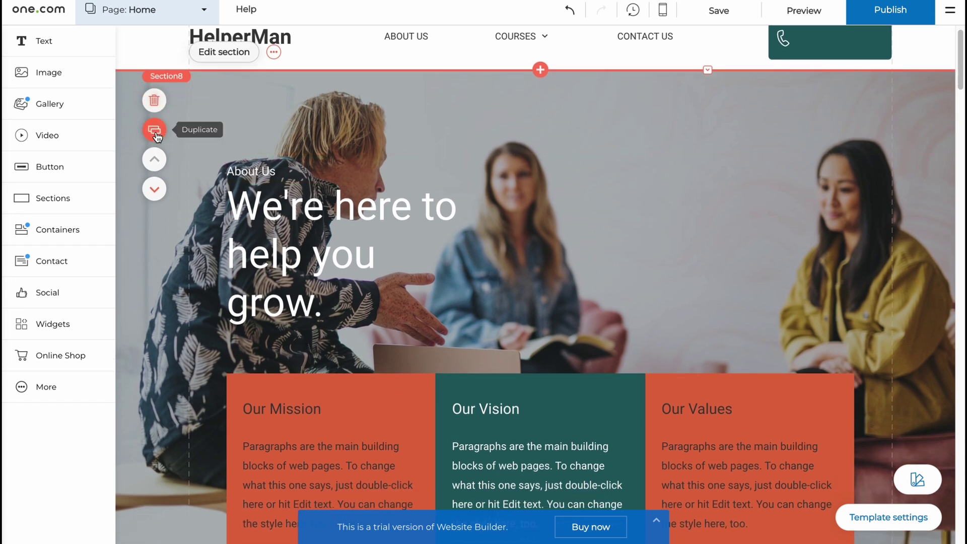
Move the About Us section down three places, below Testimonials.
click(155, 189)
click(160, 163)
click(160, 164)
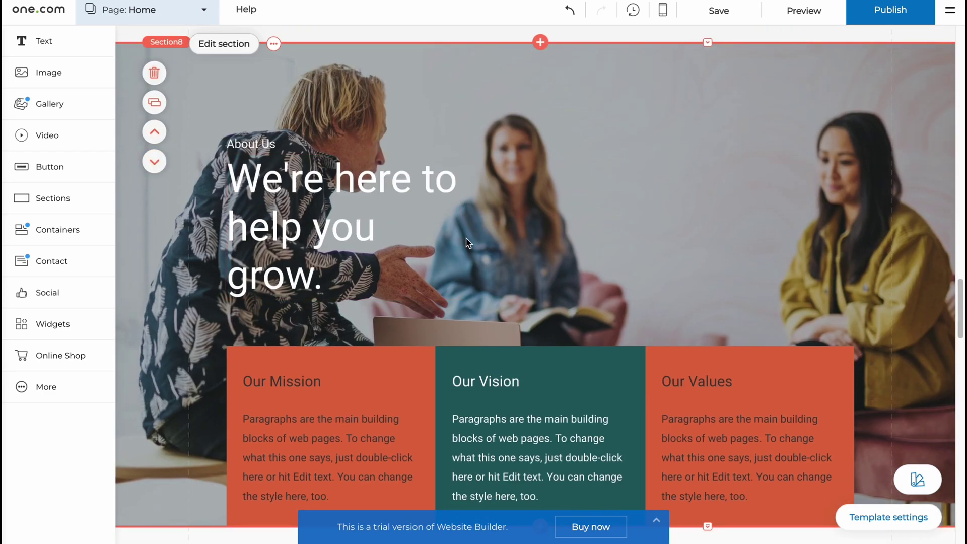
Delete the Testimonials section, confirming with Yes, delete.
scroll(632, 259, down, 1)
scroll(530, 312, up, 5)
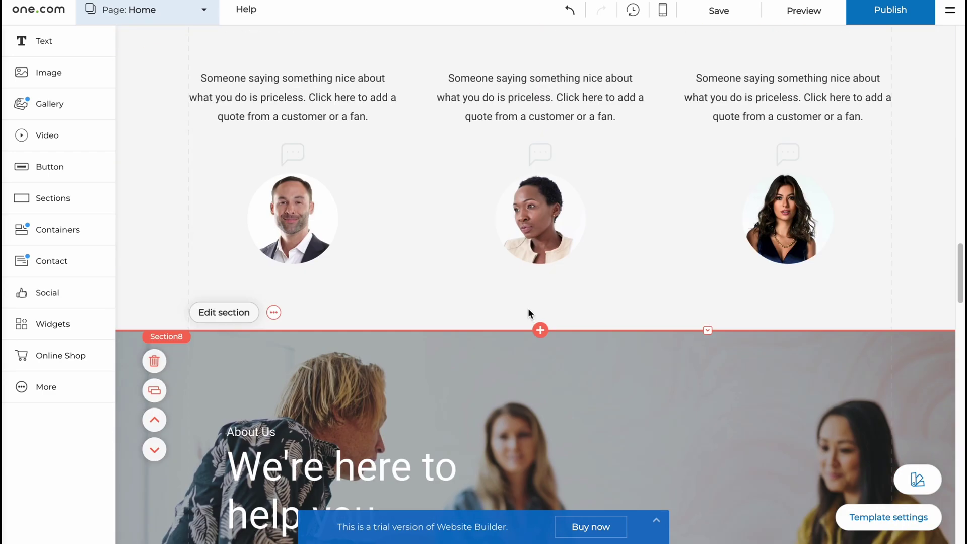
scroll(528, 308, up, 10)
scroll(168, 267, down, 5)
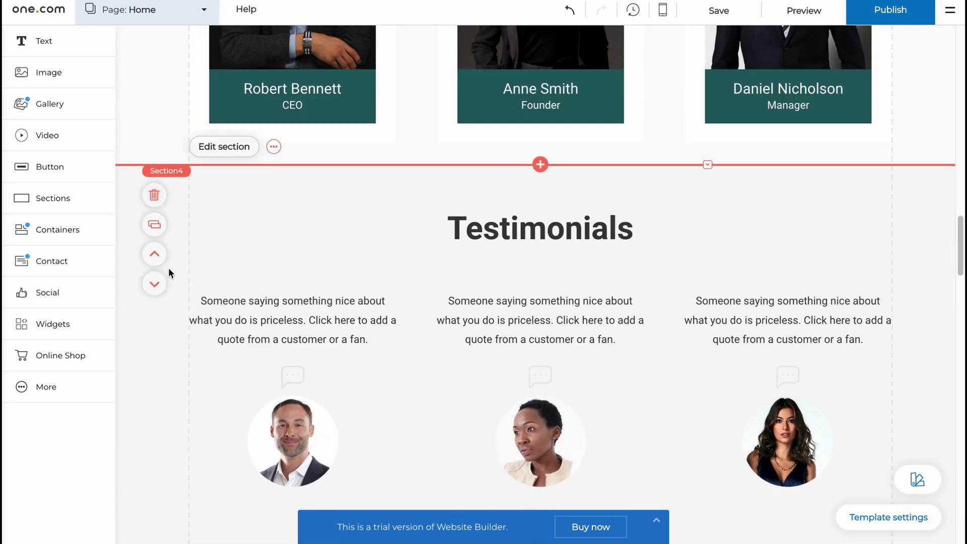
scroll(570, 235, down, 7)
scroll(571, 235, up, 8)
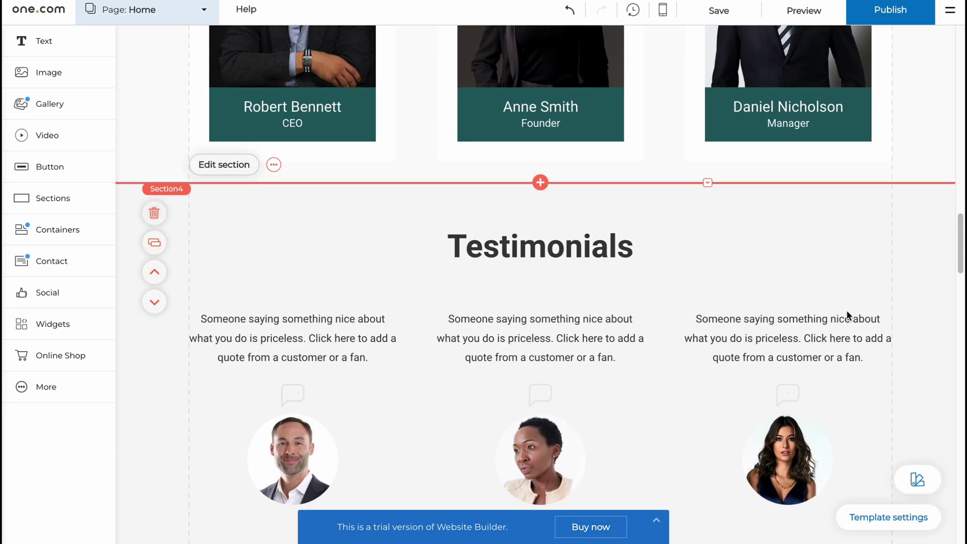
scroll(636, 347, down, 1)
scroll(637, 347, down, 2)
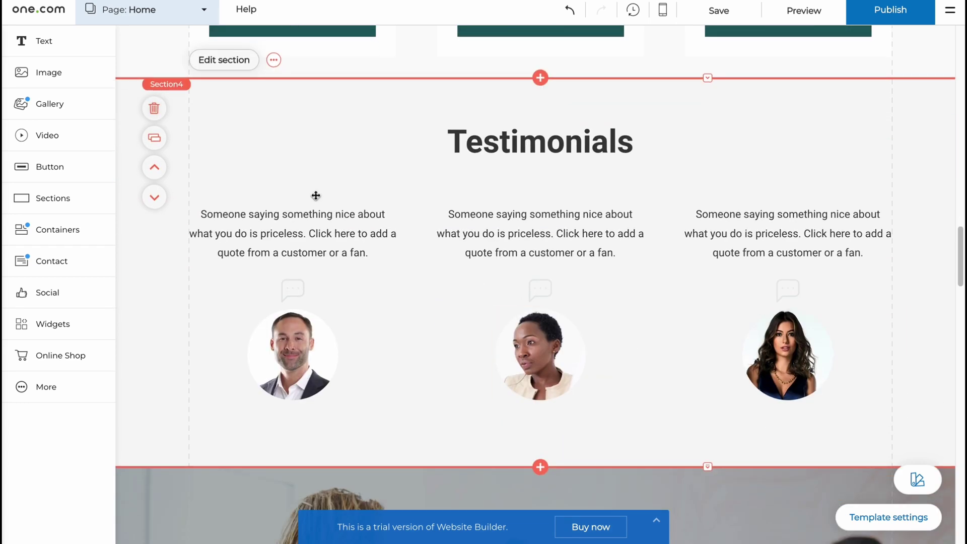
click(154, 108)
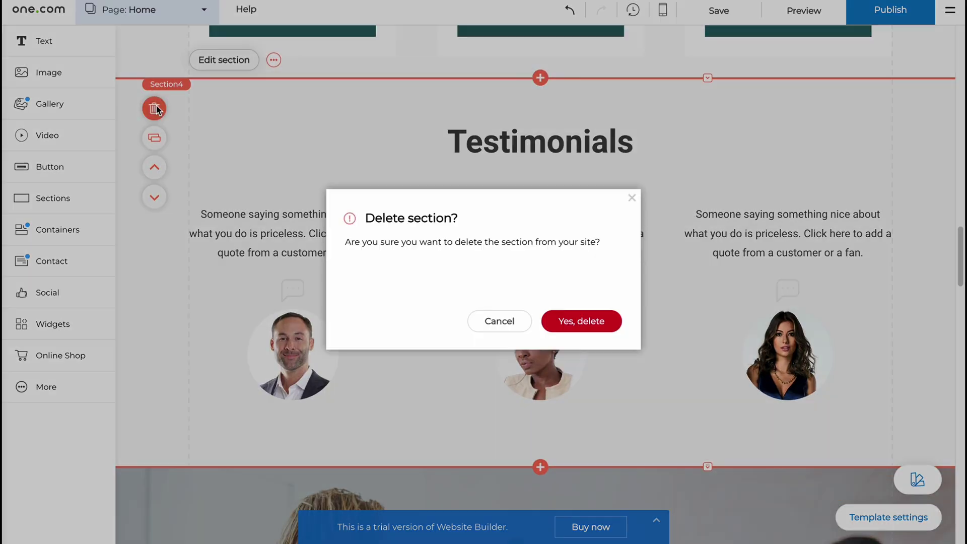
click(581, 321)
scroll(460, 300, up, 15)
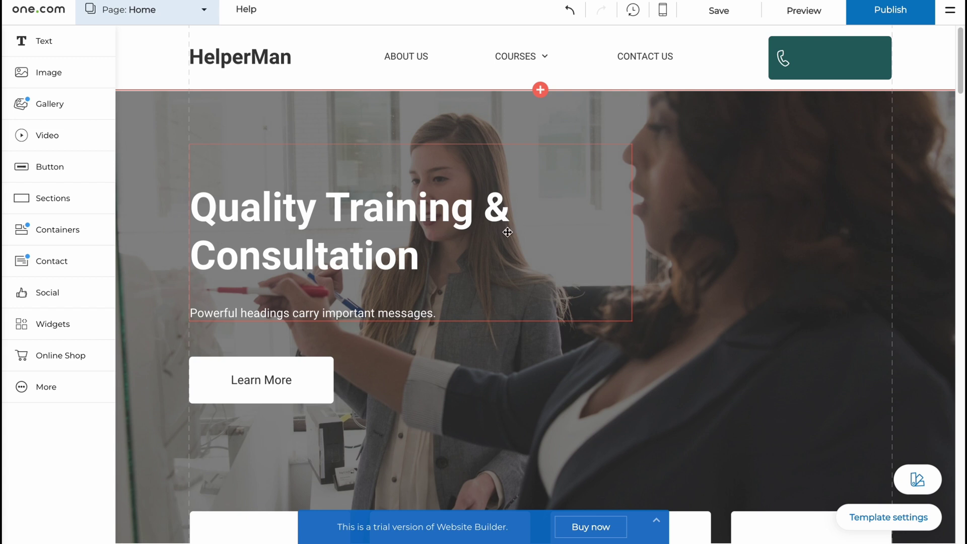
Select the hero's Quality Training & Consultation heading box and show its '...' actions menu.
scroll(528, 228, down, 3)
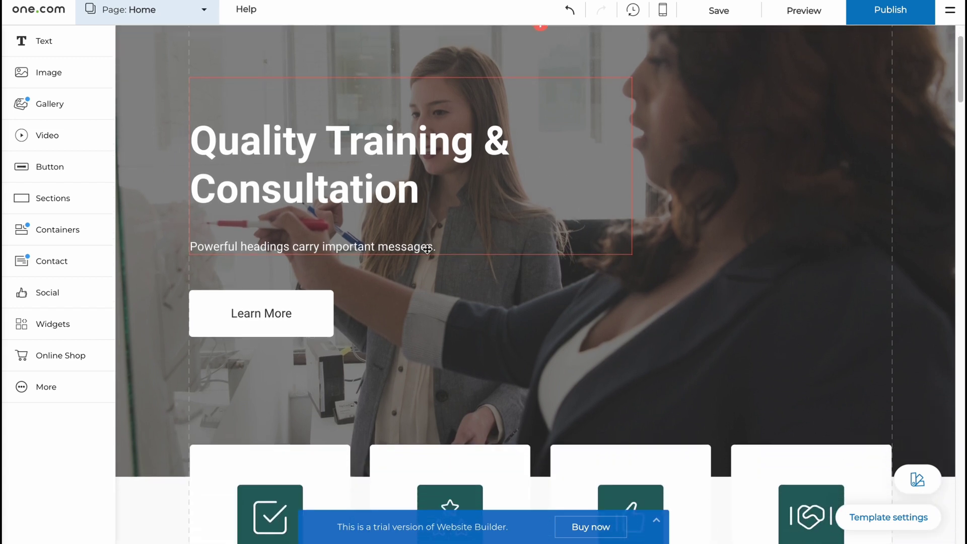
scroll(429, 250, down, 2)
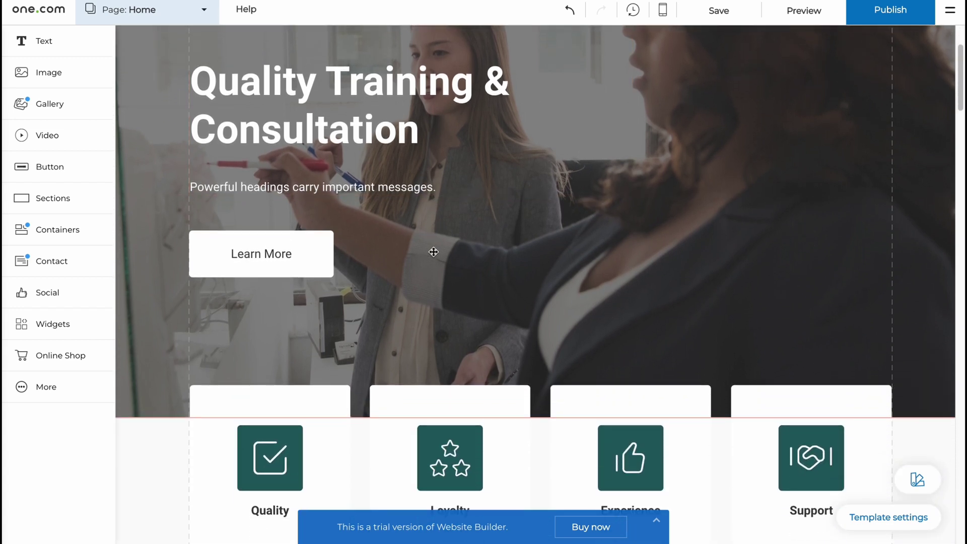
scroll(434, 252, down, 1)
scroll(433, 260, up, 6)
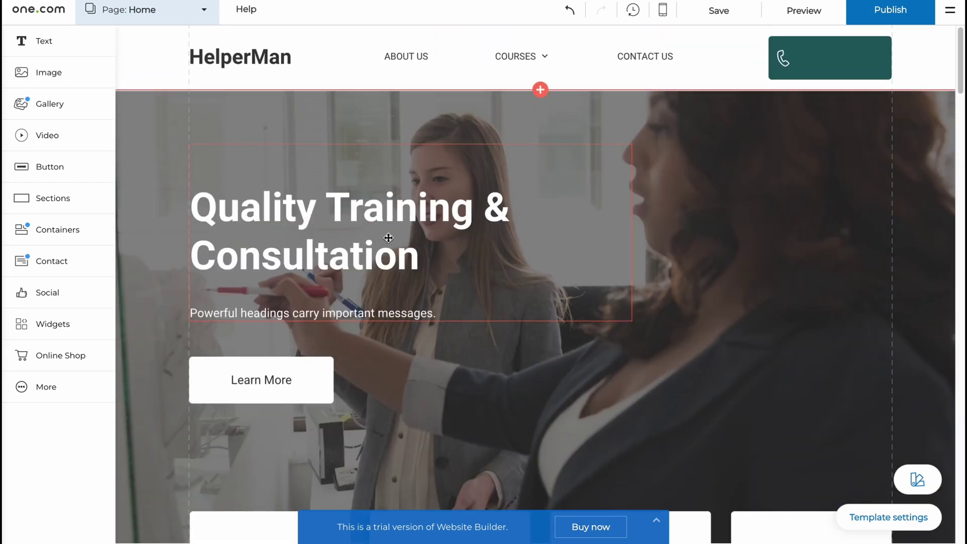
click(370, 241)
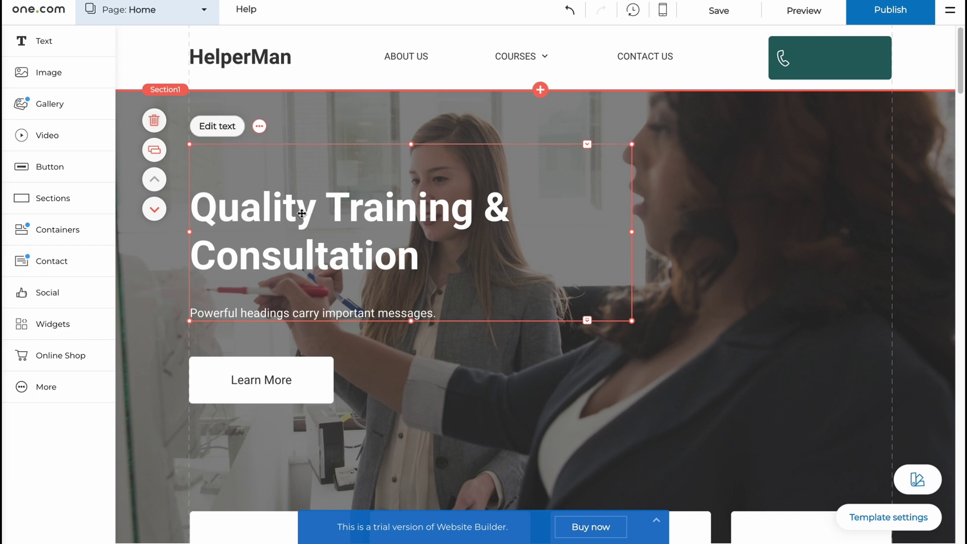
click(260, 127)
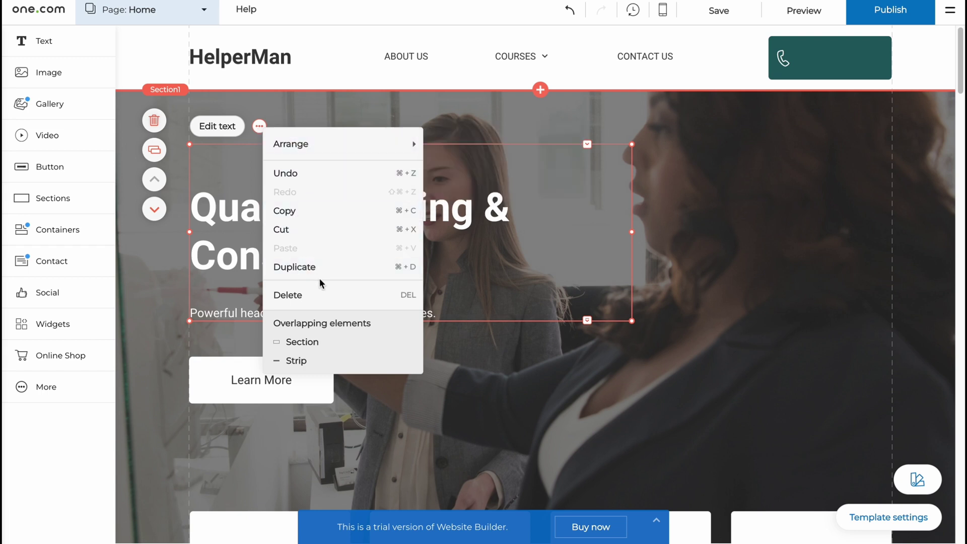
Replace the hero heading text with 'HelperMan Tutorials'.
click(211, 126)
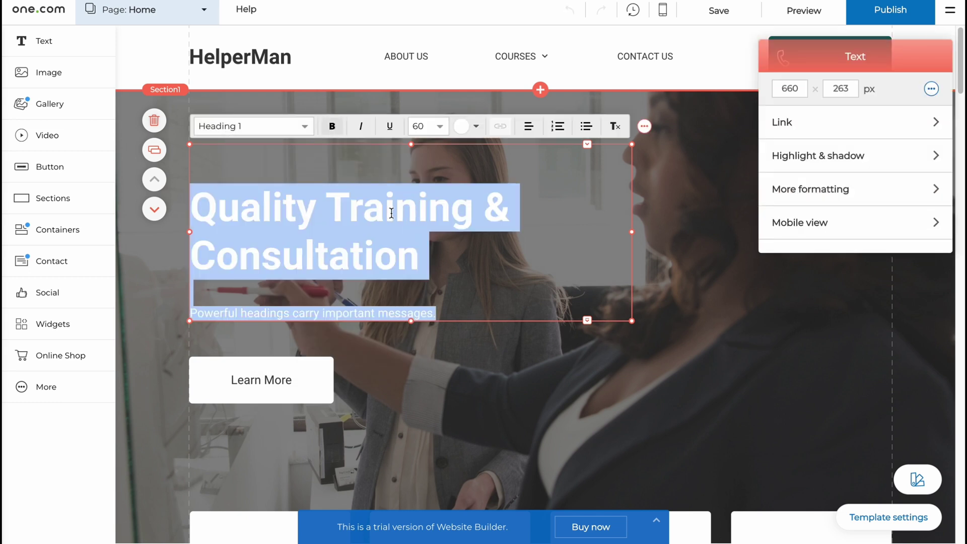
drag(465, 262, 178, 217)
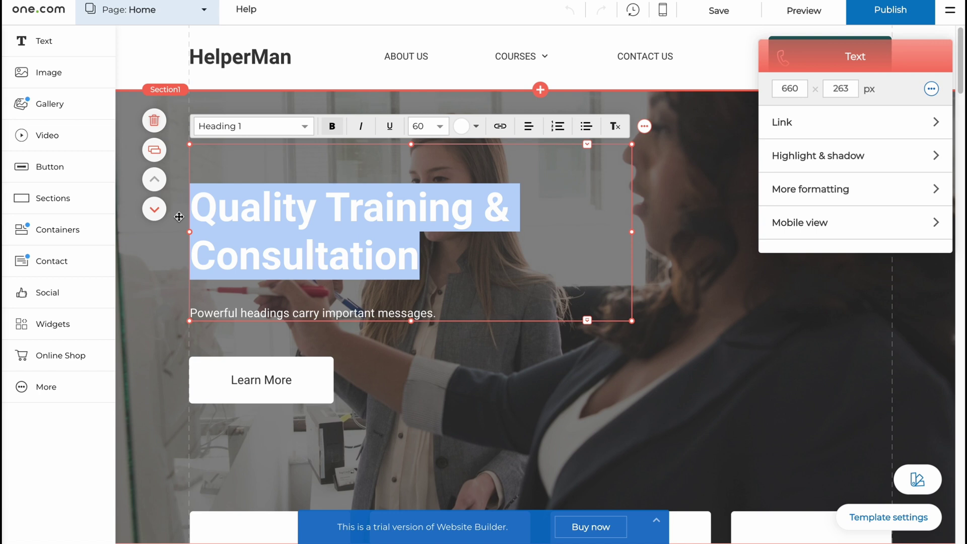
text(H)
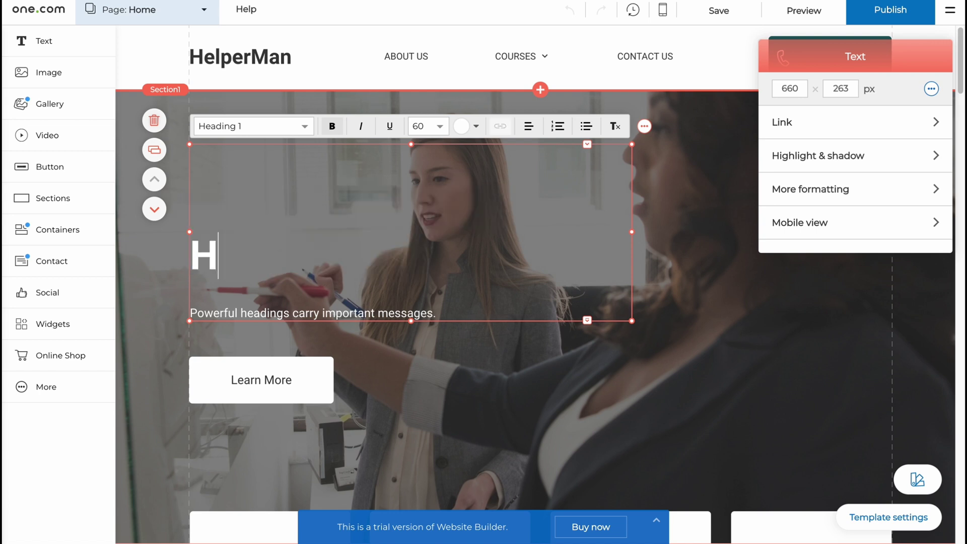
text(elperMan Tutori)
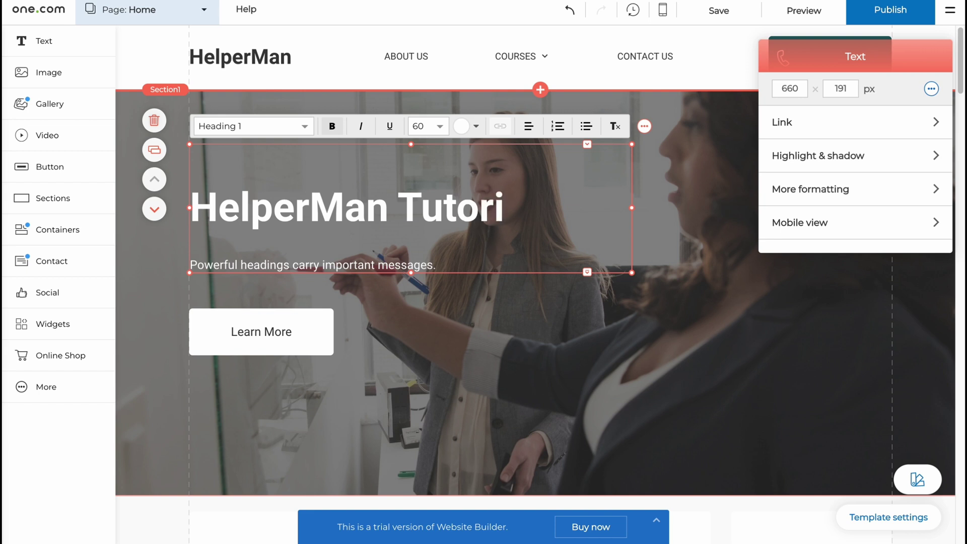
text(als)
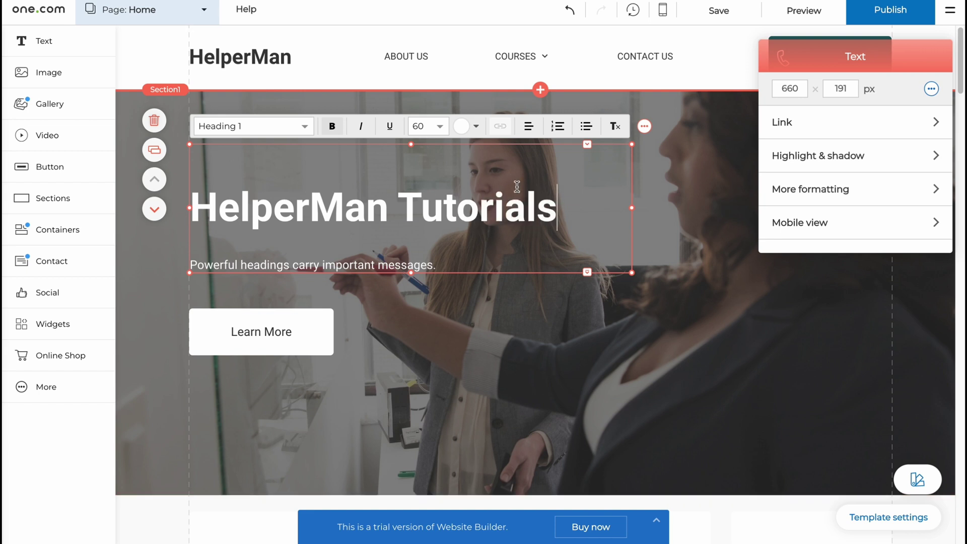
Make the new heading bold italic at font size 65.
drag(557, 208, 75, 201)
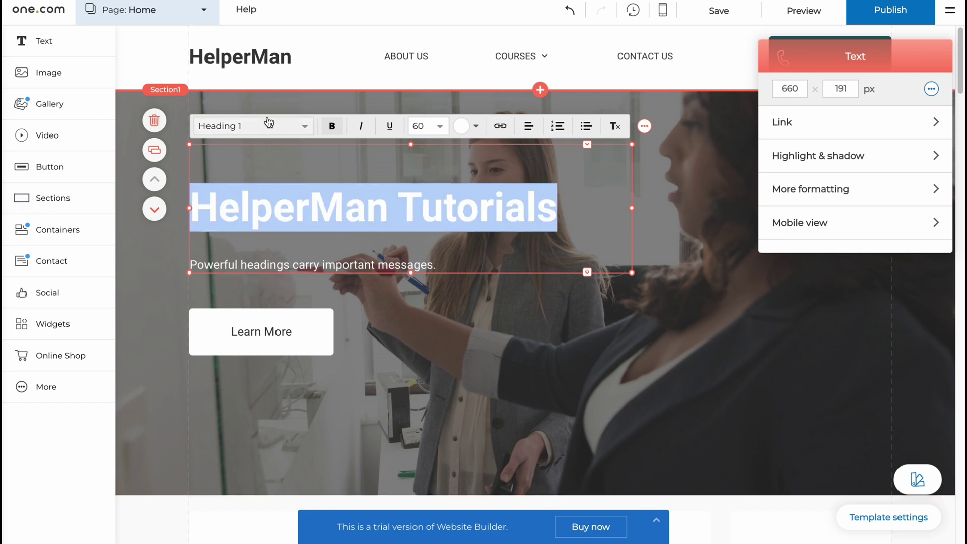
click(298, 126)
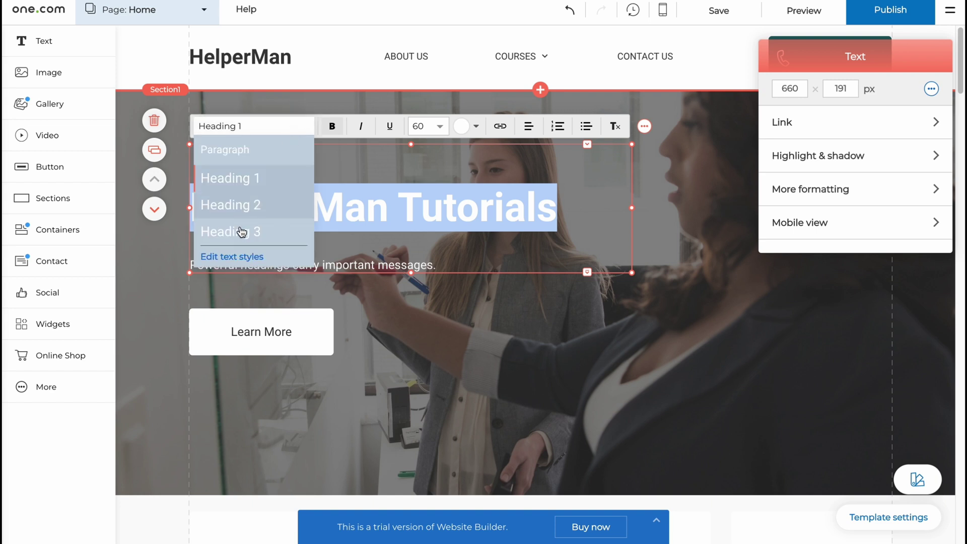
click(335, 129)
click(335, 129)
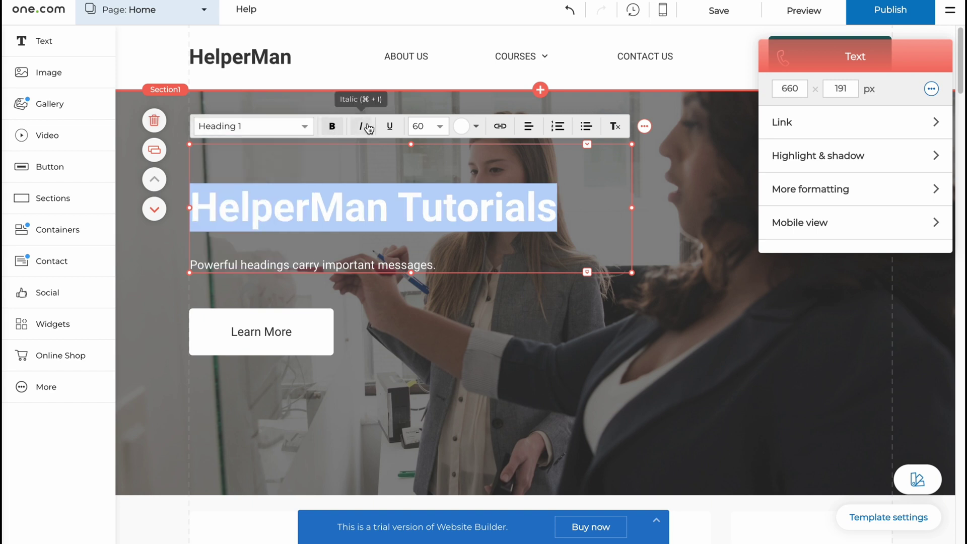
click(365, 127)
click(439, 130)
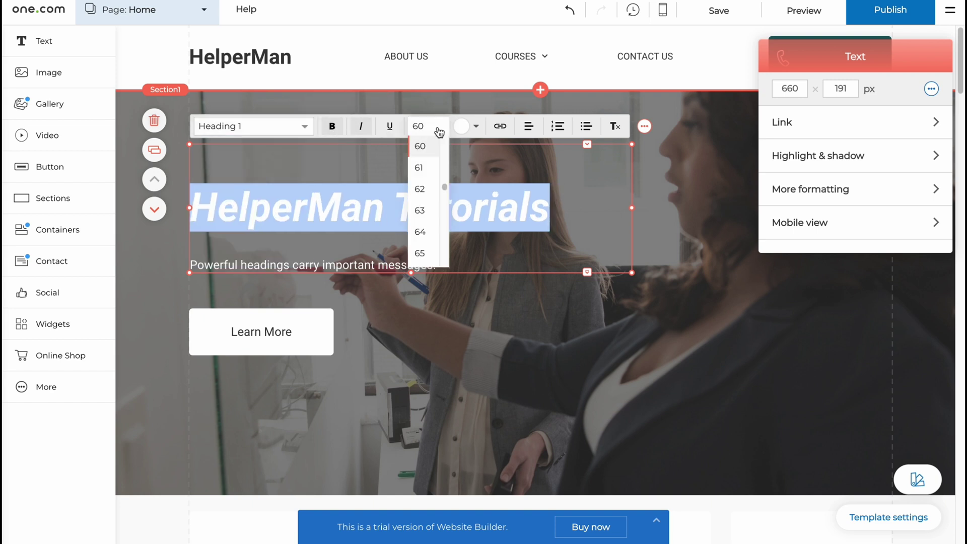
click(428, 250)
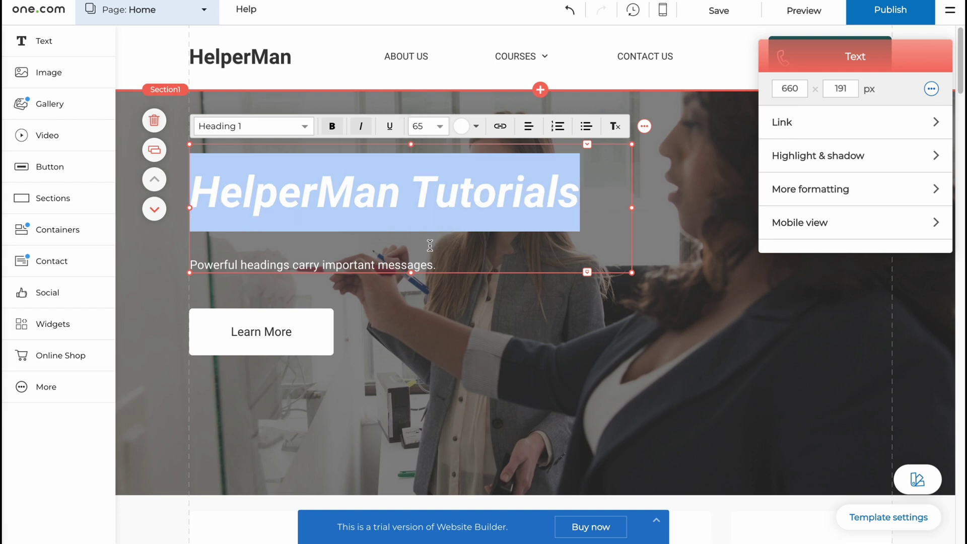
Colour the heading orange and centre-align it.
click(476, 127)
click(349, 231)
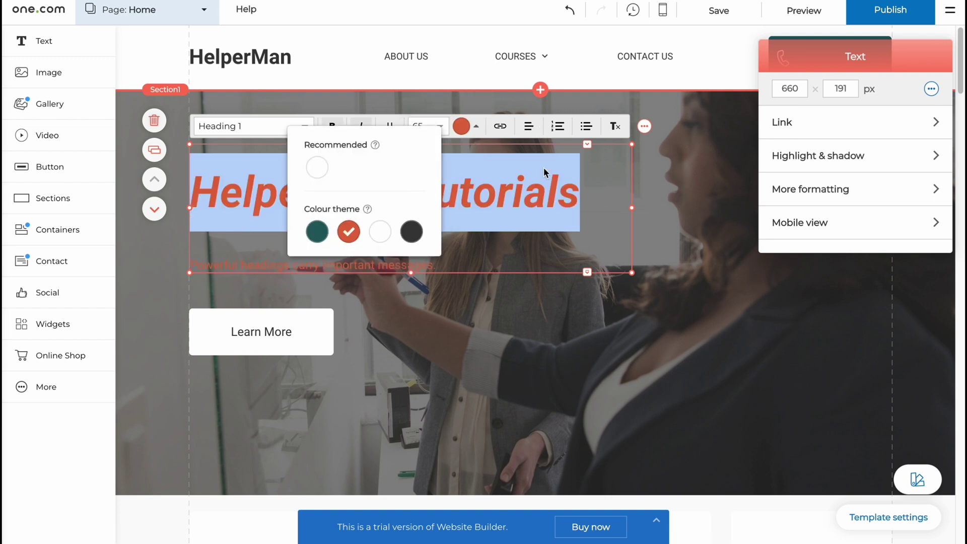
click(529, 126)
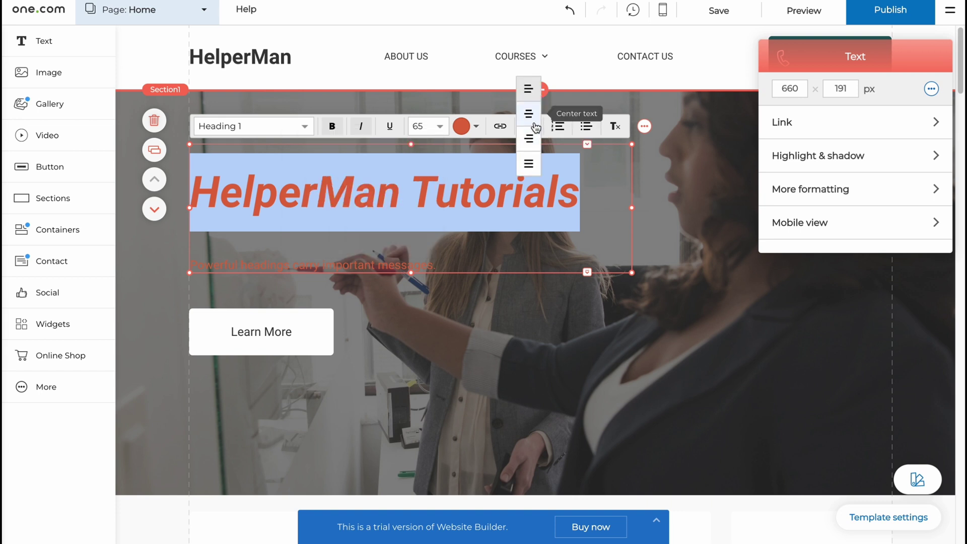
click(530, 122)
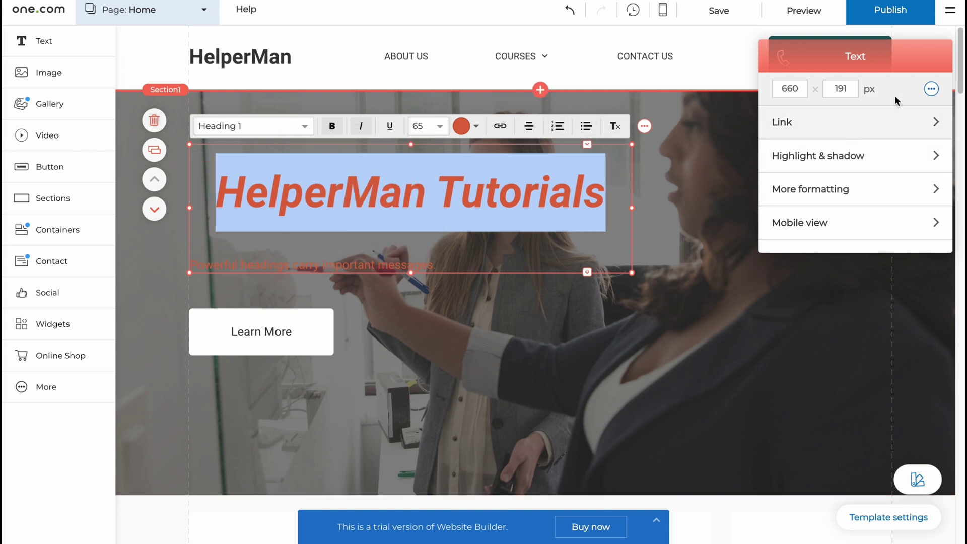
click(703, 207)
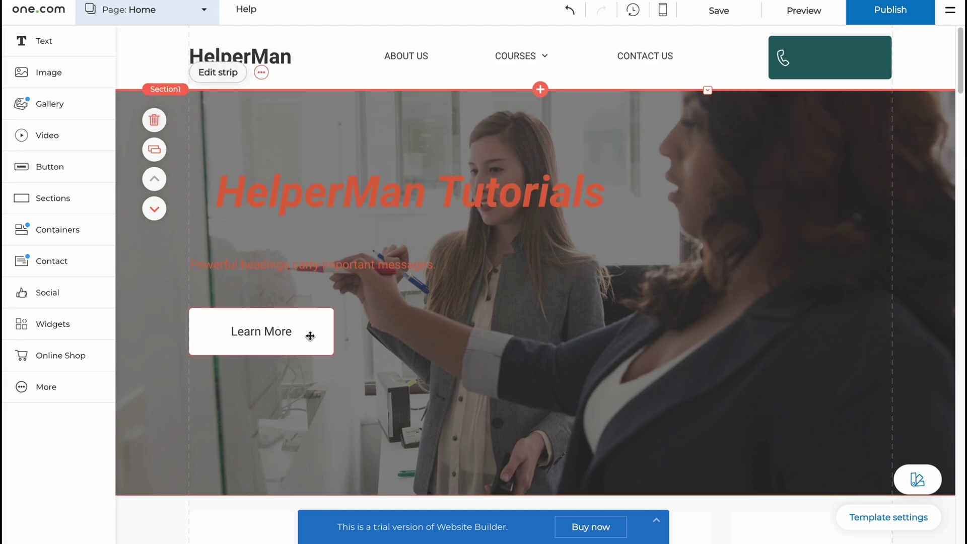
Shift the Learn More button slightly right and look over its available button styles.
scroll(309, 337, down, 3)
drag(289, 236, 326, 234)
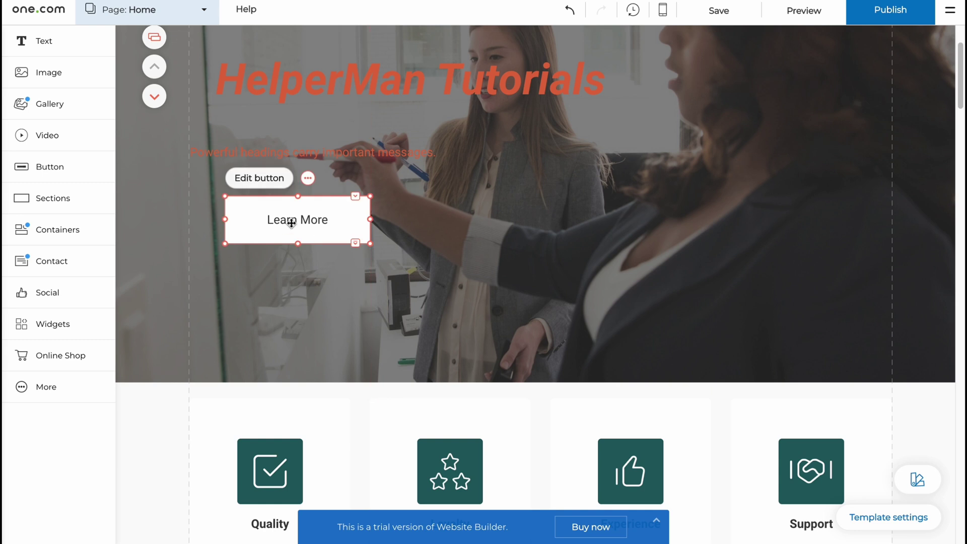
click(261, 179)
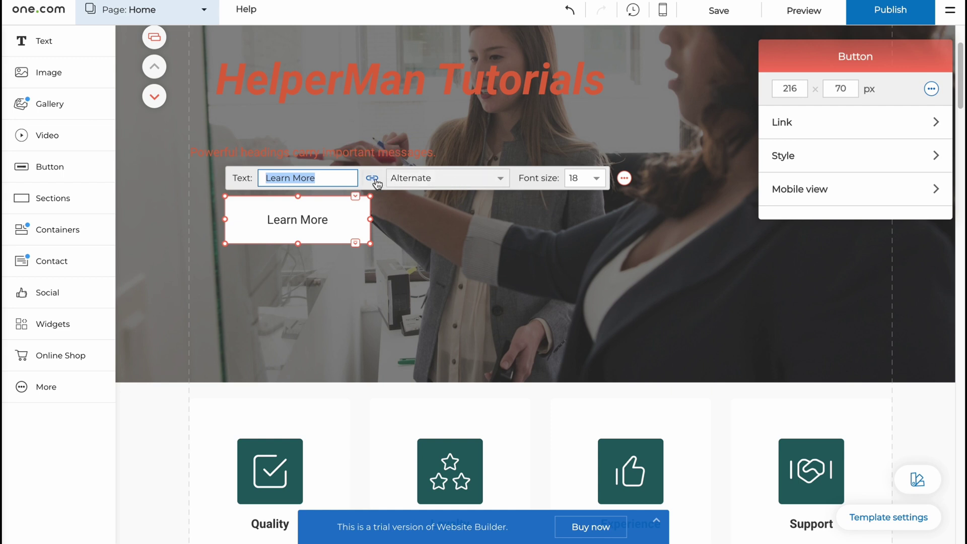
click(452, 180)
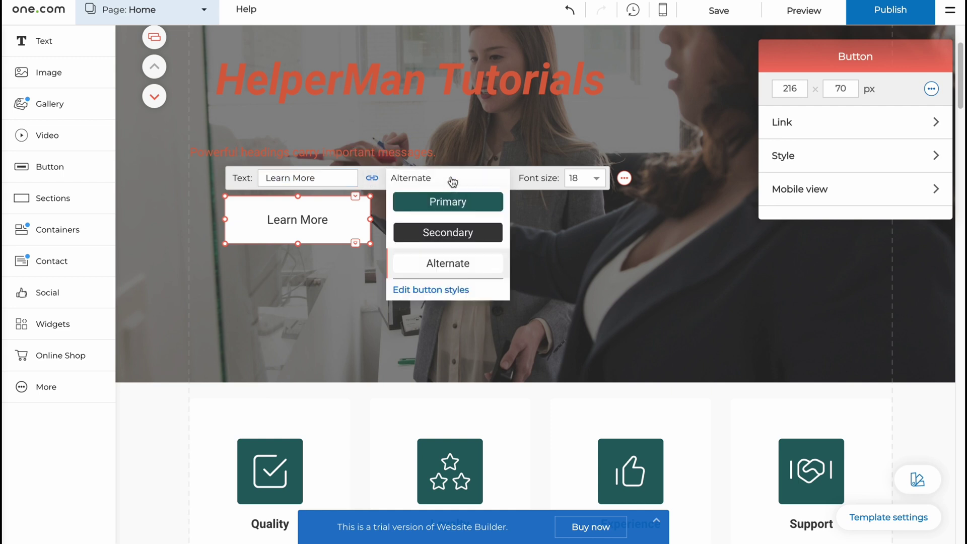
Review the button's link types (section, file, URL, email, phone, location) without saving changes.
click(375, 178)
click(212, 123)
click(213, 144)
click(241, 175)
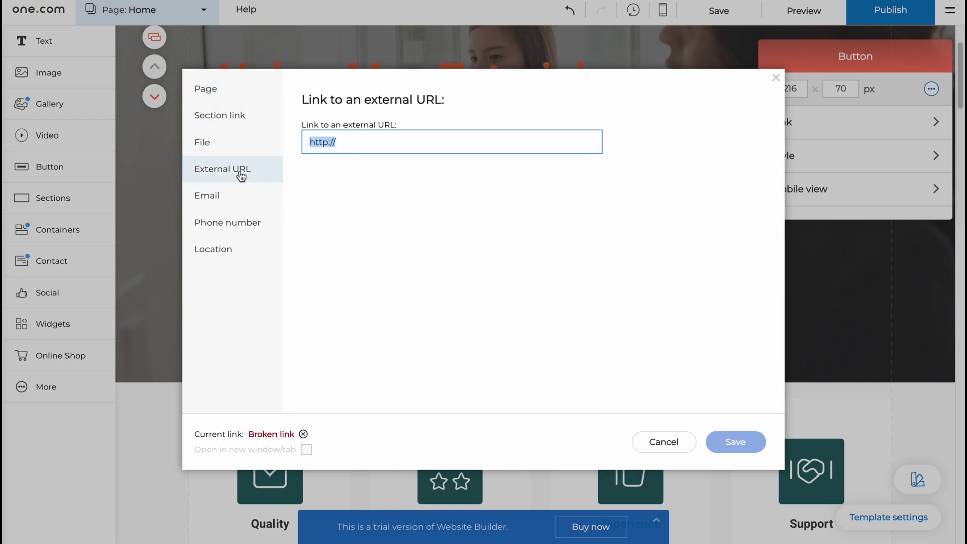
click(222, 201)
click(230, 227)
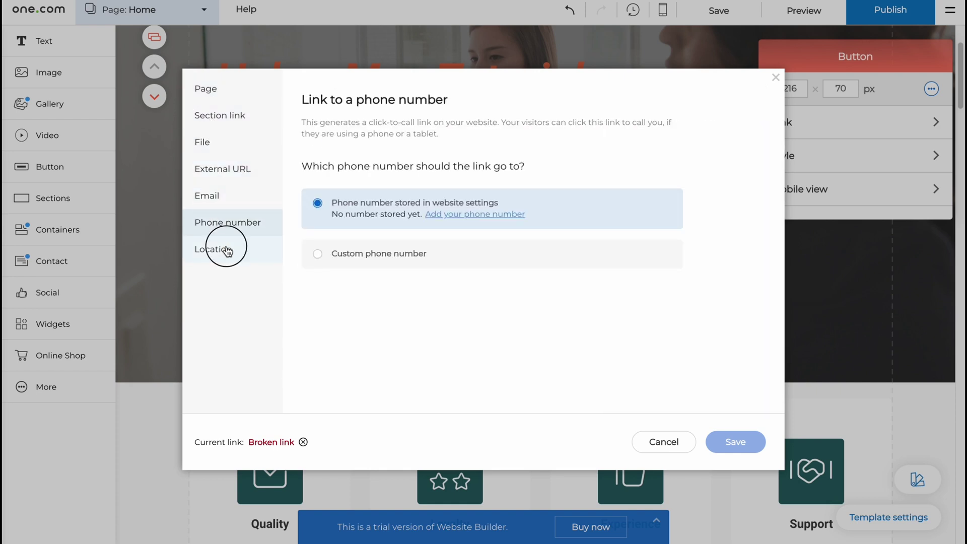
click(237, 250)
click(776, 77)
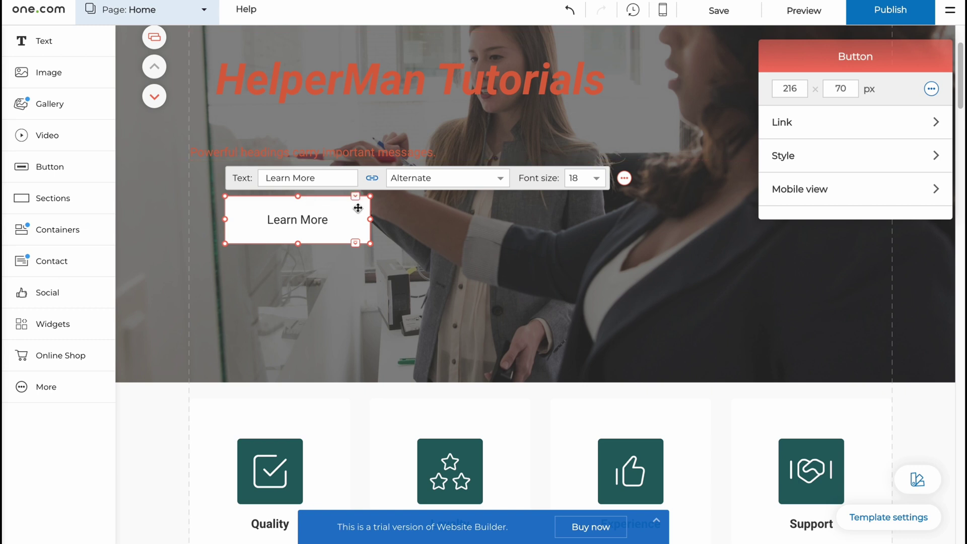
Replace the button's 'Learn More' label with 'Subscribe'.
click(310, 179)
click(302, 177)
key(End)
key(shift+Home)
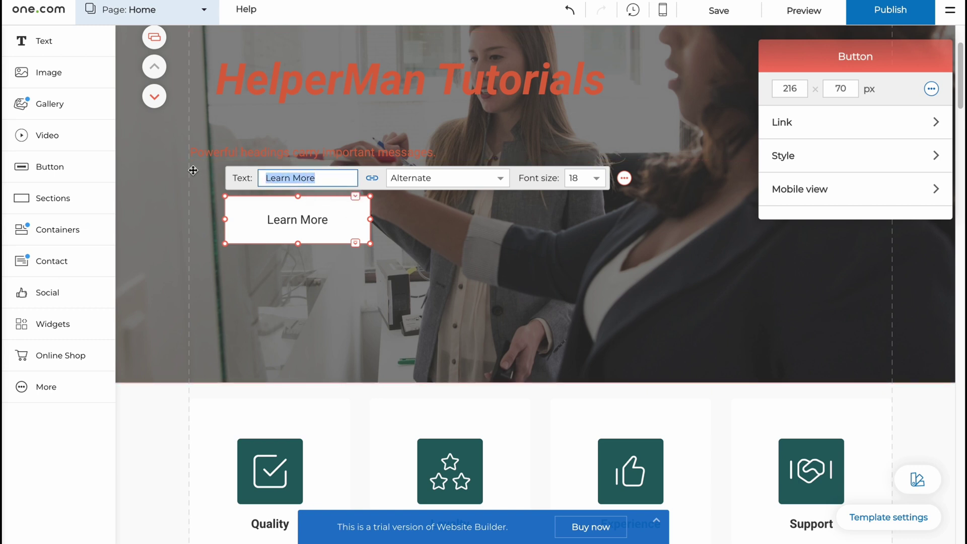
text(Sub)
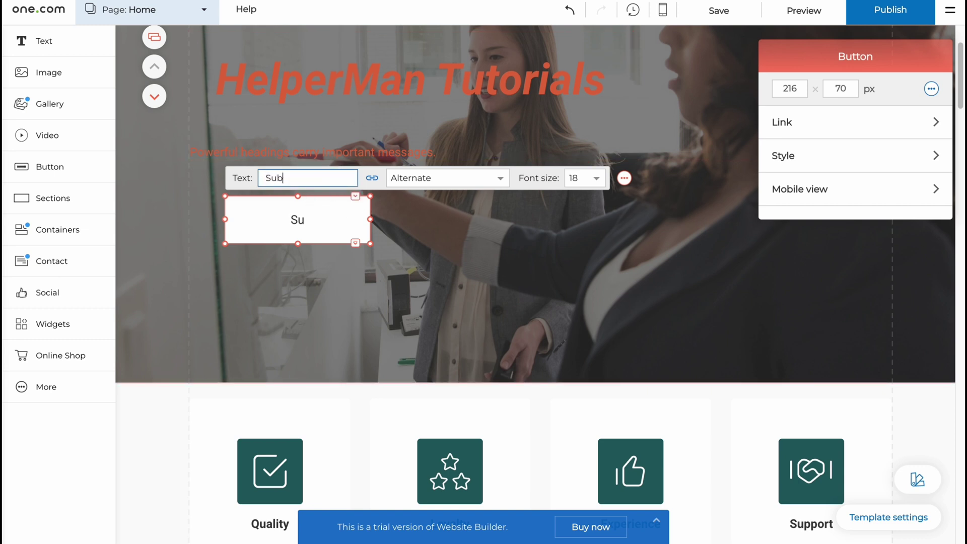
text(scribe)
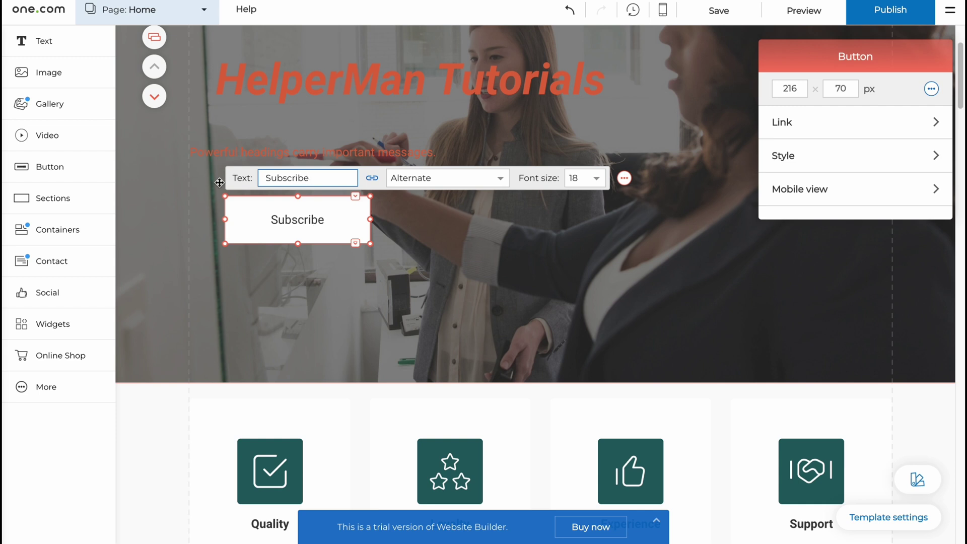
click(534, 281)
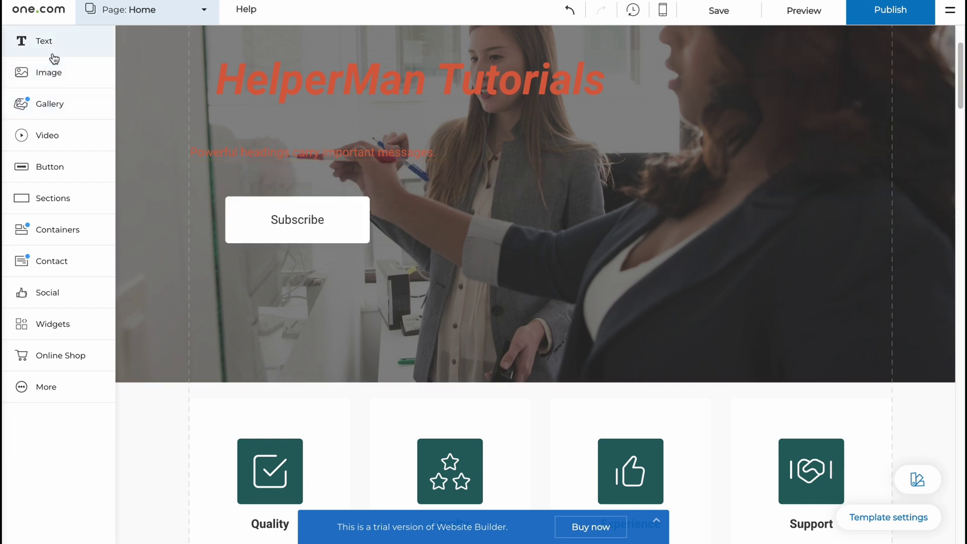
Insert a Primary-style button beside Subscribe and label it 'Like video'.
click(37, 169)
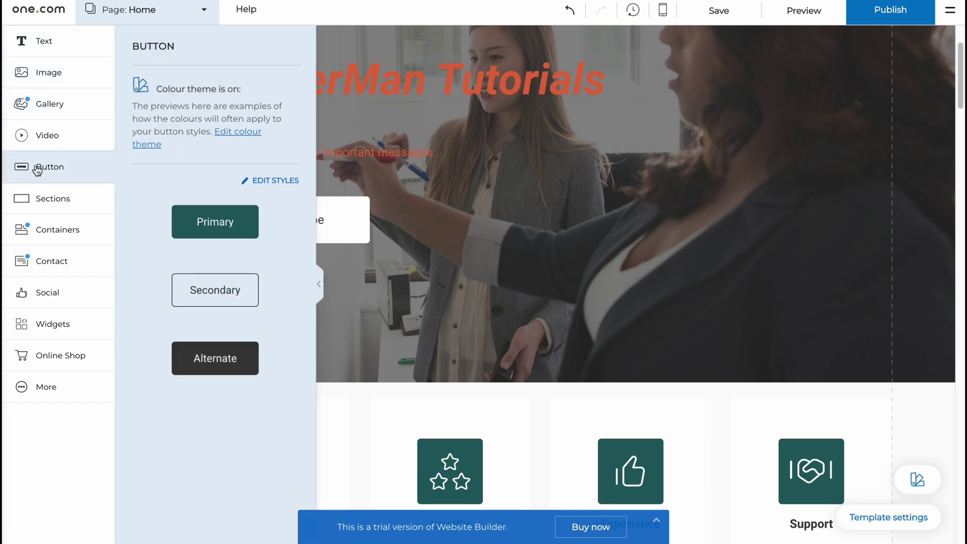
click(218, 228)
drag(185, 232, 579, 171)
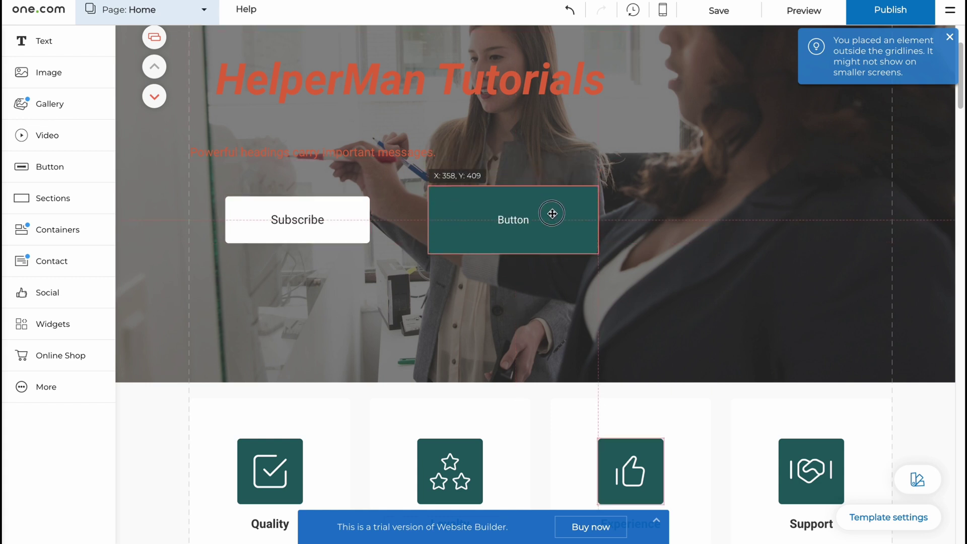
click(460, 169)
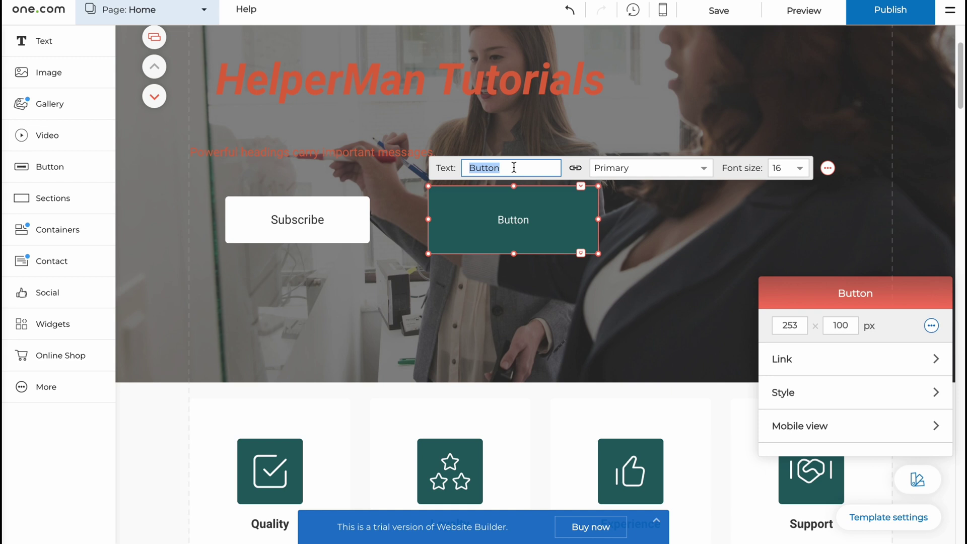
text(K)
key(BackSpace)
text(Like video)
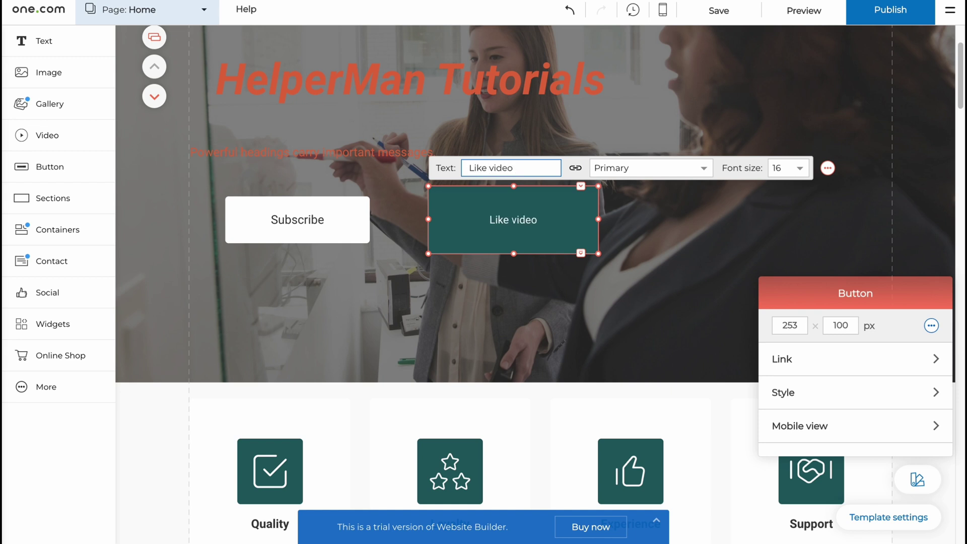
click(575, 168)
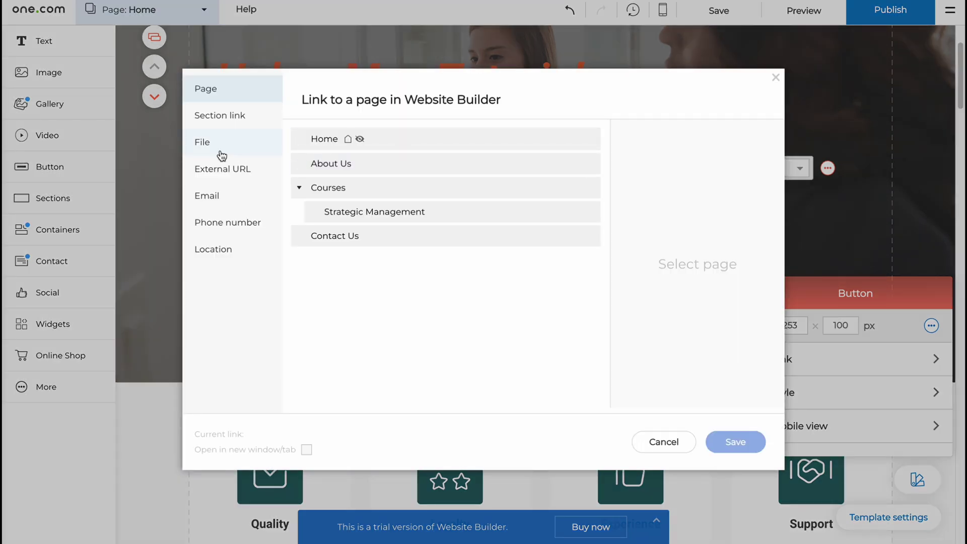
click(237, 172)
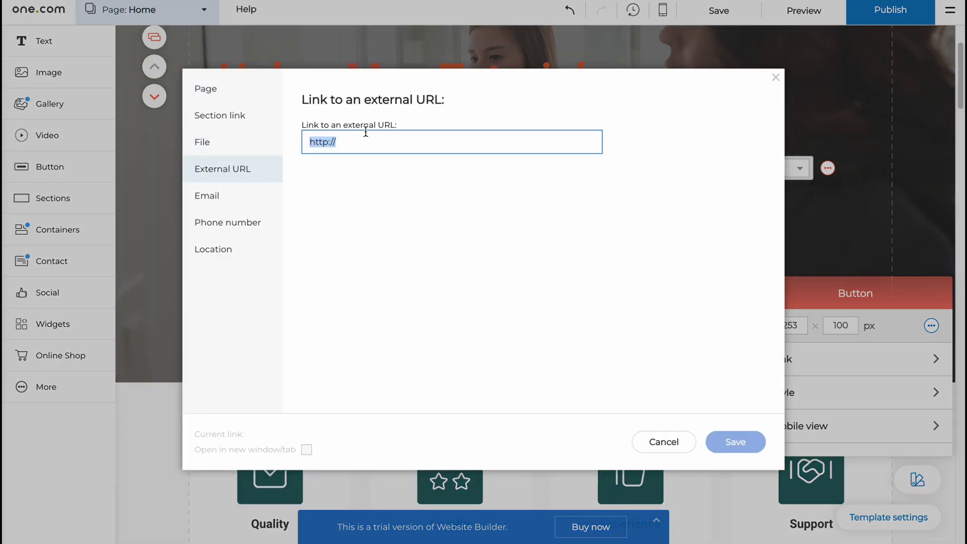
key(Left)
text(you)
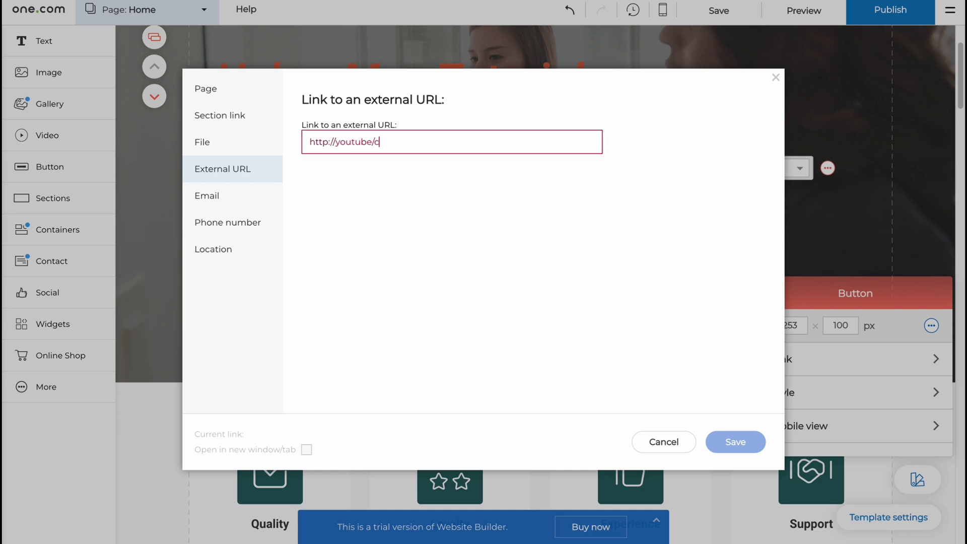
text(tube.com)
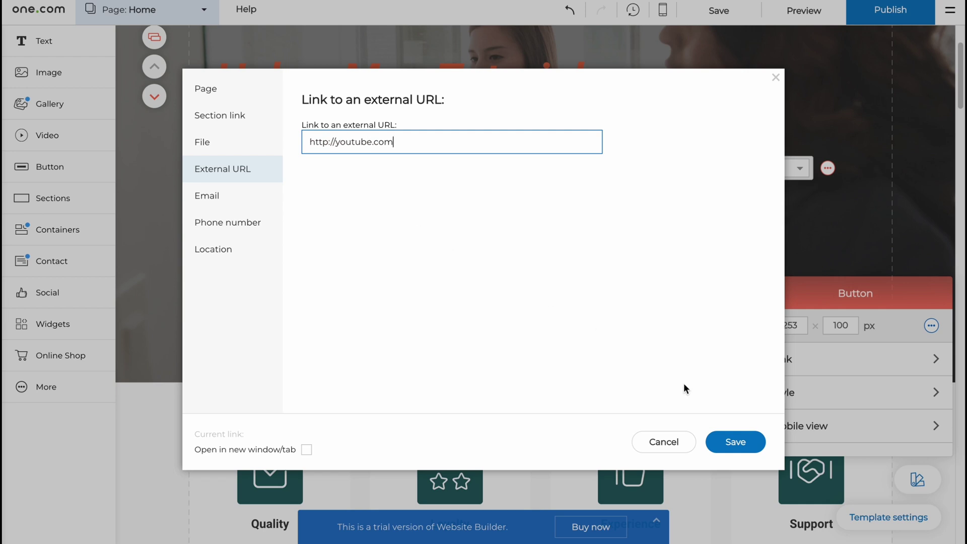
click(736, 442)
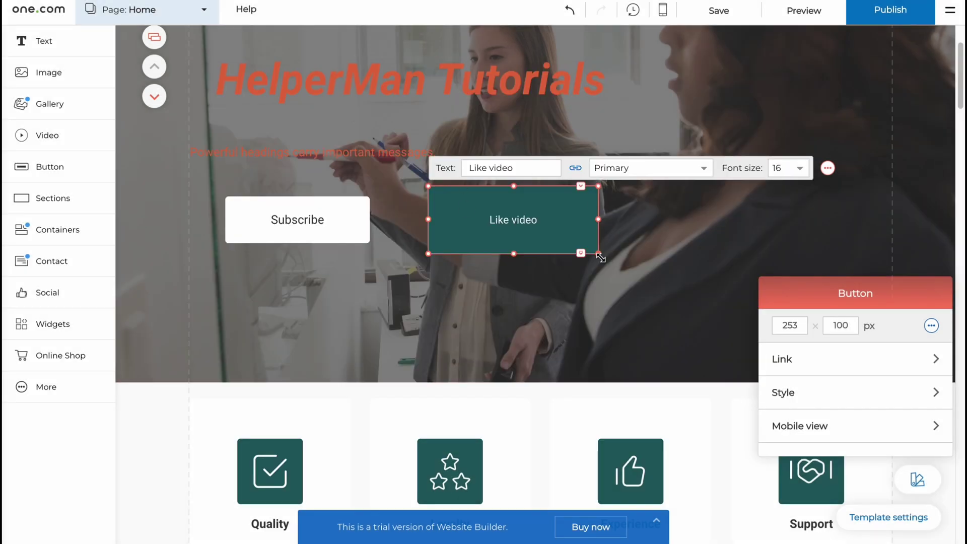
Shrink and nudge down the Like video button, then browse the image, gallery and text elements.
drag(601, 257, 508, 222)
click(60, 74)
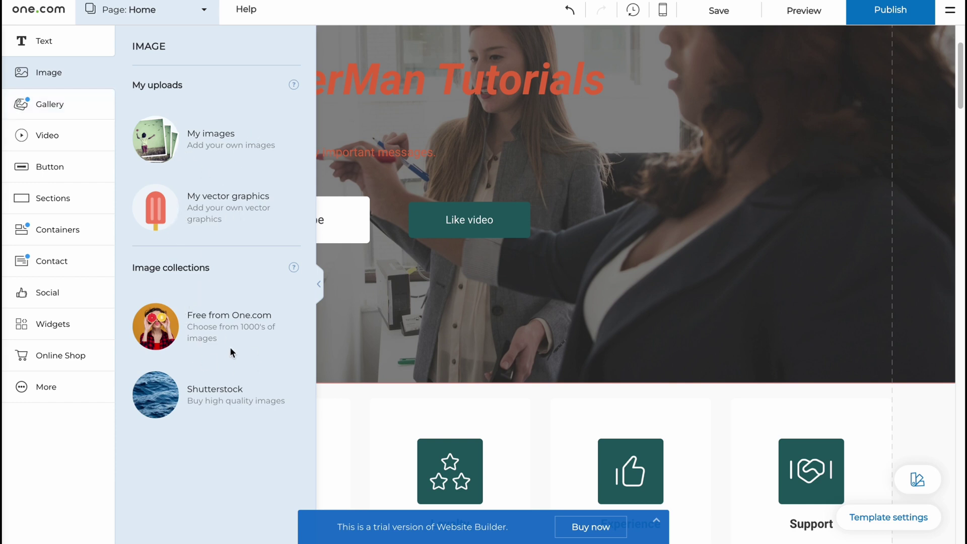
click(58, 104)
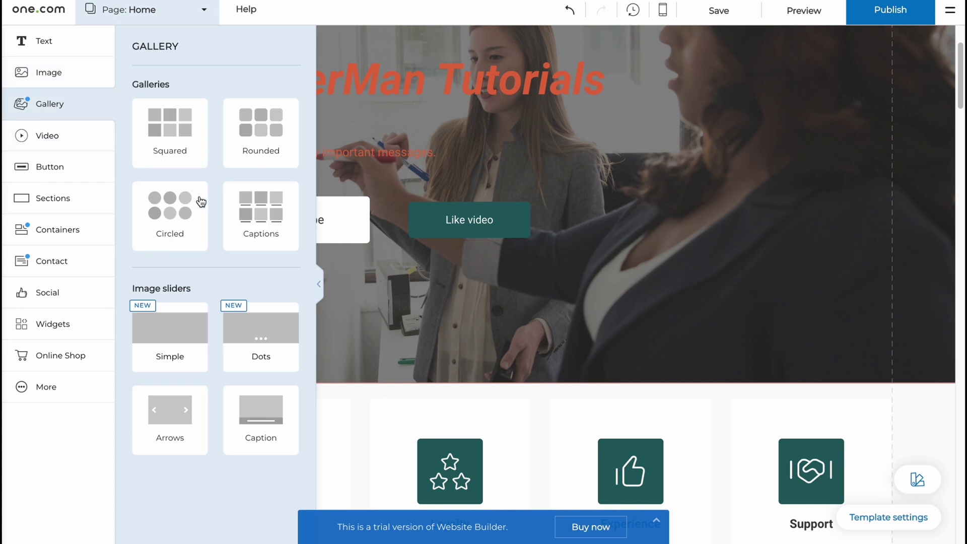
click(40, 43)
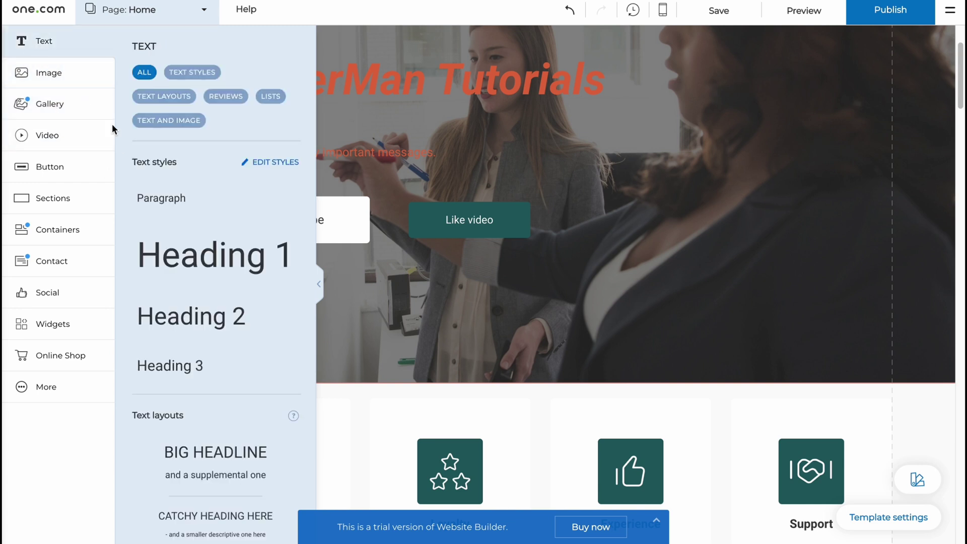
Scroll the home page down to the 'We're here to help you grow' About Us section.
scroll(211, 248, down, 1)
scroll(210, 248, down, 10)
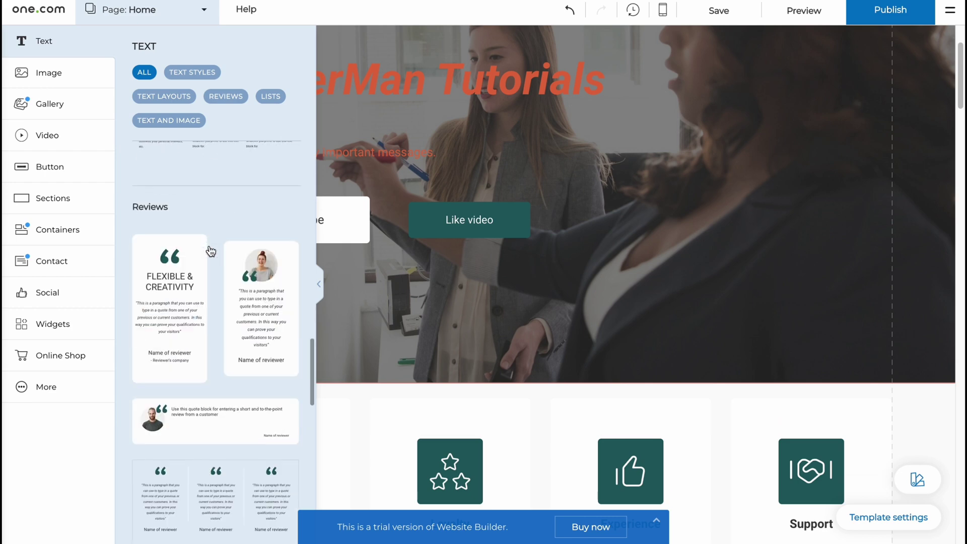
scroll(196, 283, down, 12)
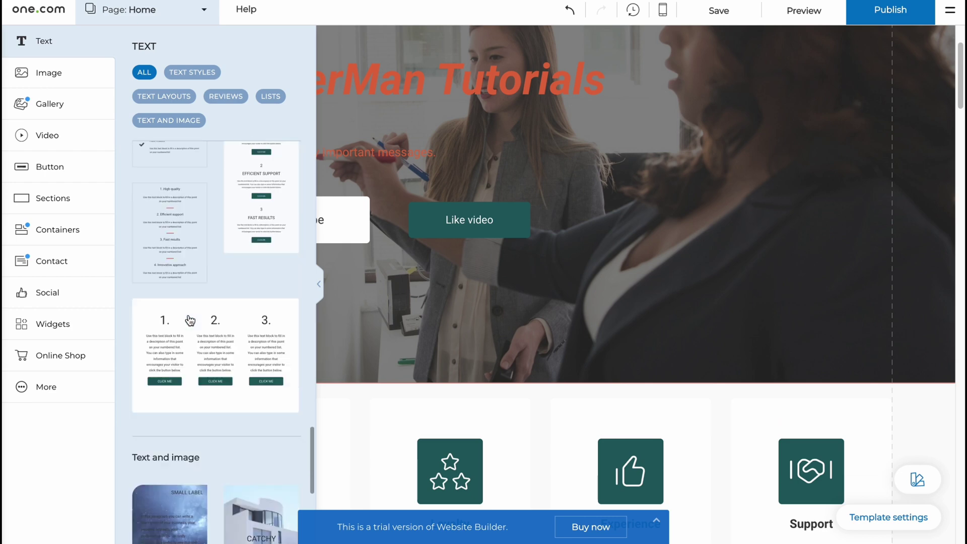
scroll(190, 320, down, 2)
scroll(612, 289, down, 10)
scroll(605, 291, down, 15)
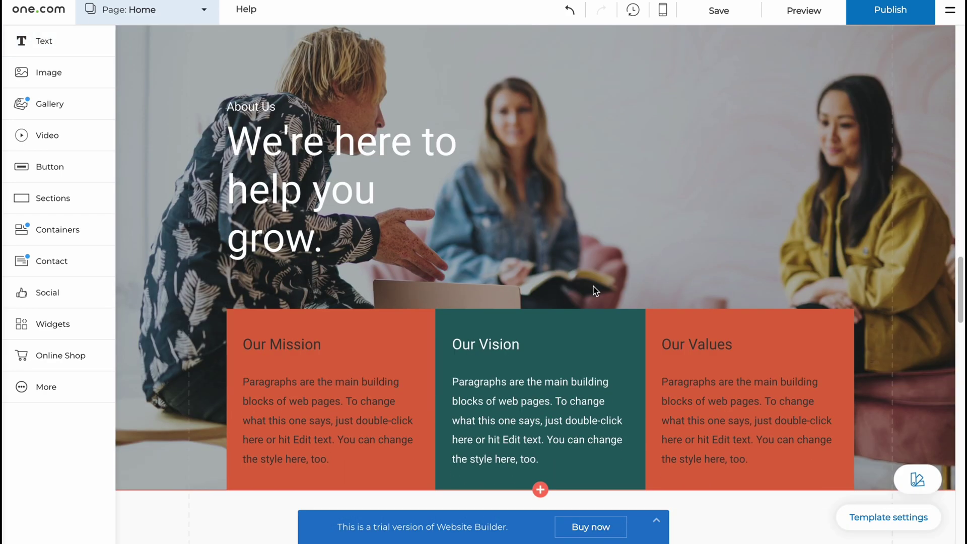
scroll(588, 289, down, 10)
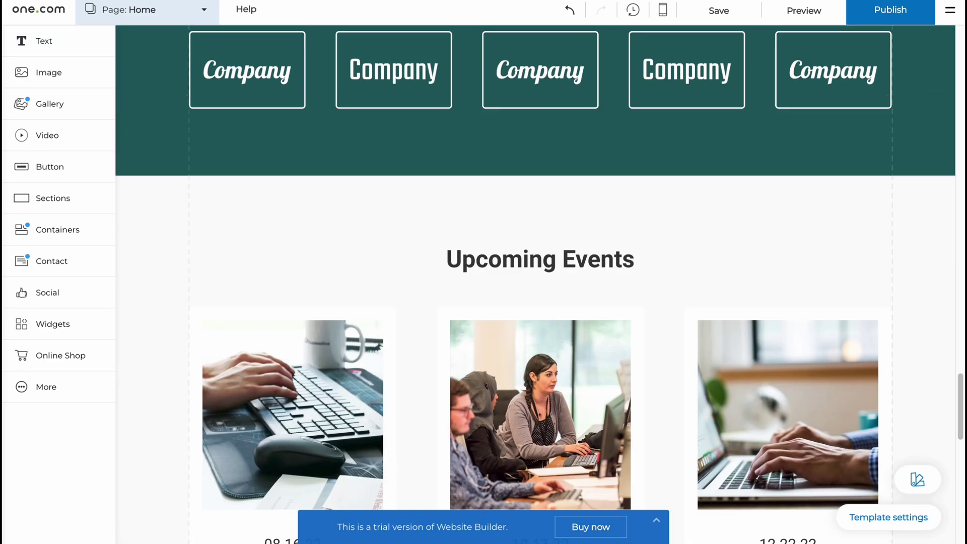
click(900, 14)
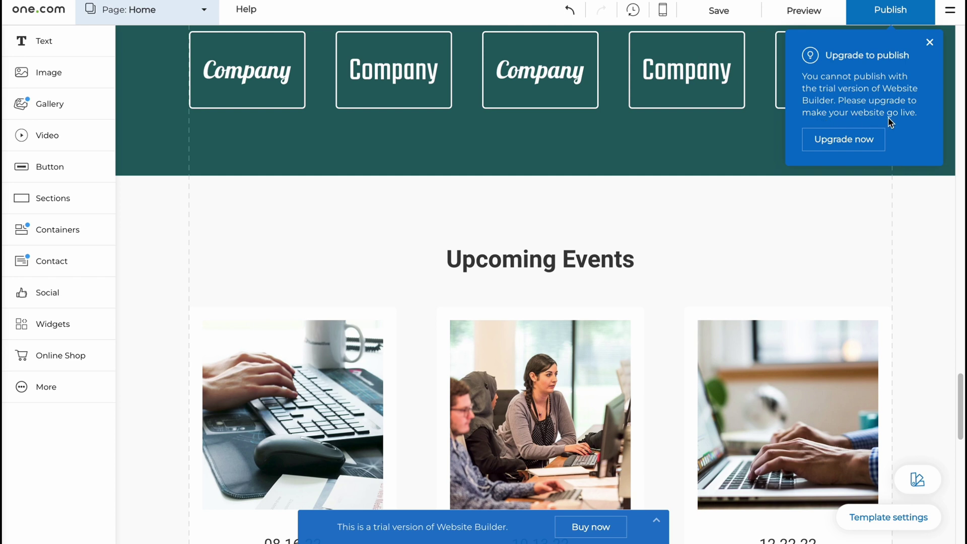
Preview the HelperMan site on desktop and mobile, then return to the editor and retry Publish.
click(928, 41)
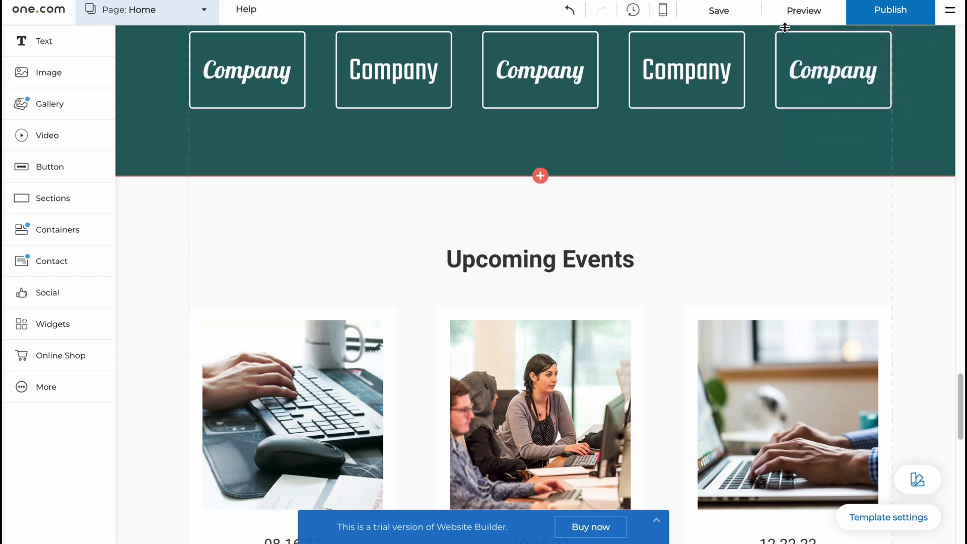
click(806, 13)
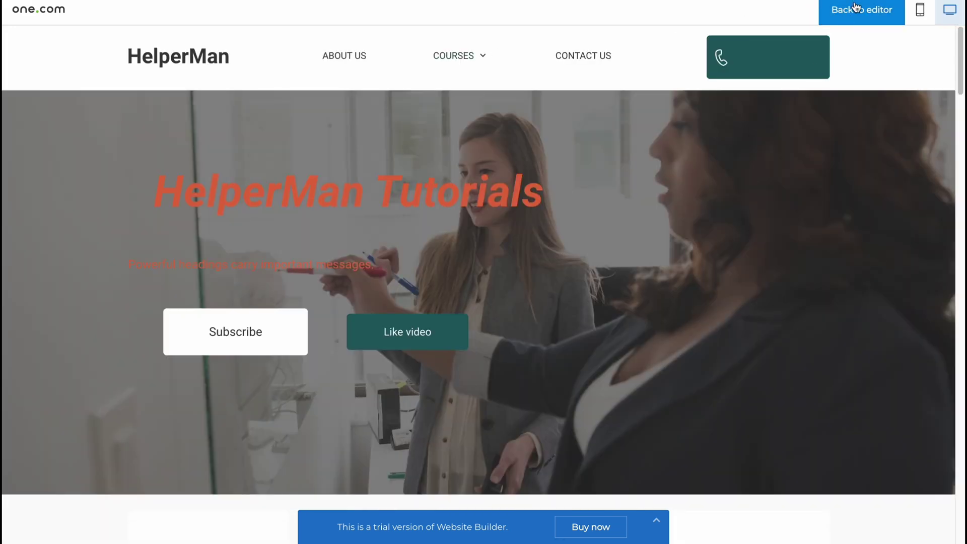
click(920, 9)
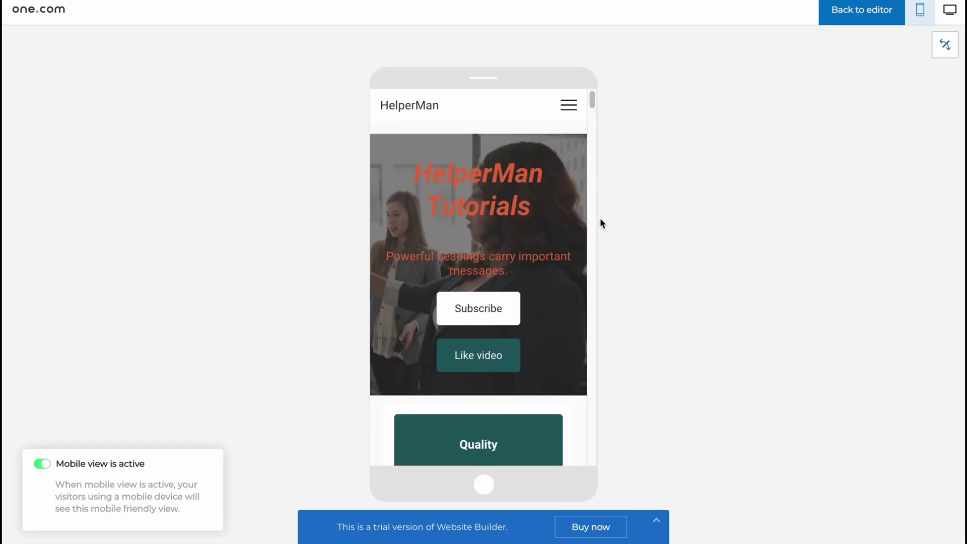
scroll(447, 303, down, 4)
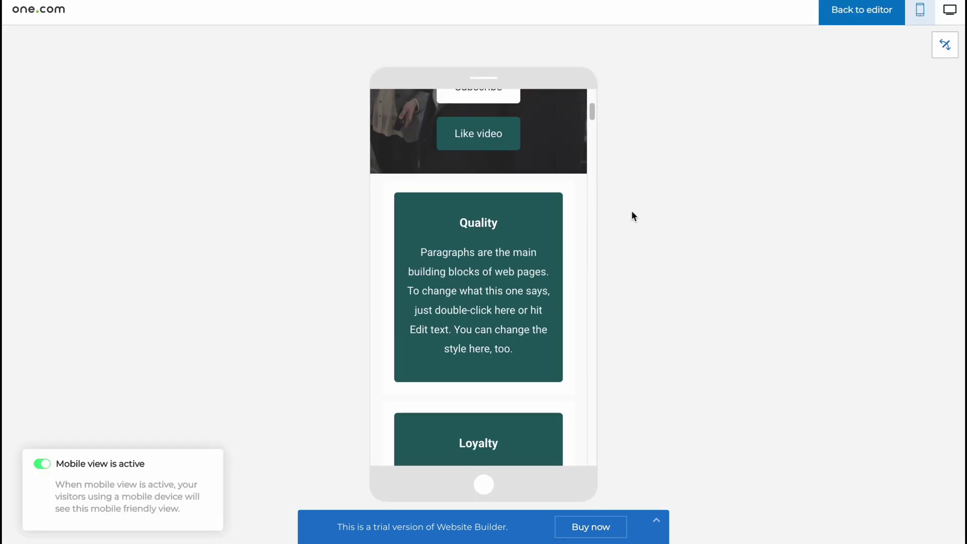
click(857, 14)
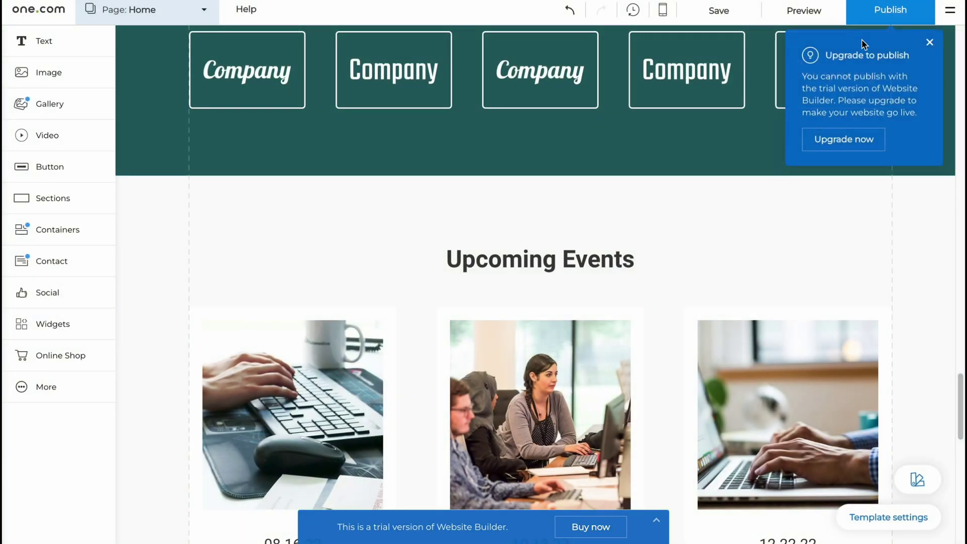
click(894, 17)
Open the Beginner plan upgrade checkout and check the discounted hosting price in the cart.
click(835, 144)
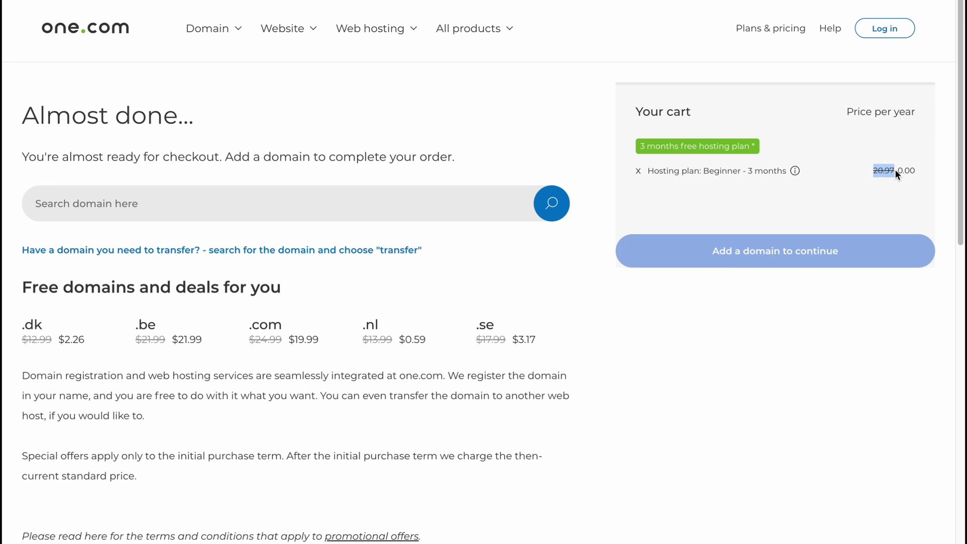
drag(898, 170, 906, 169)
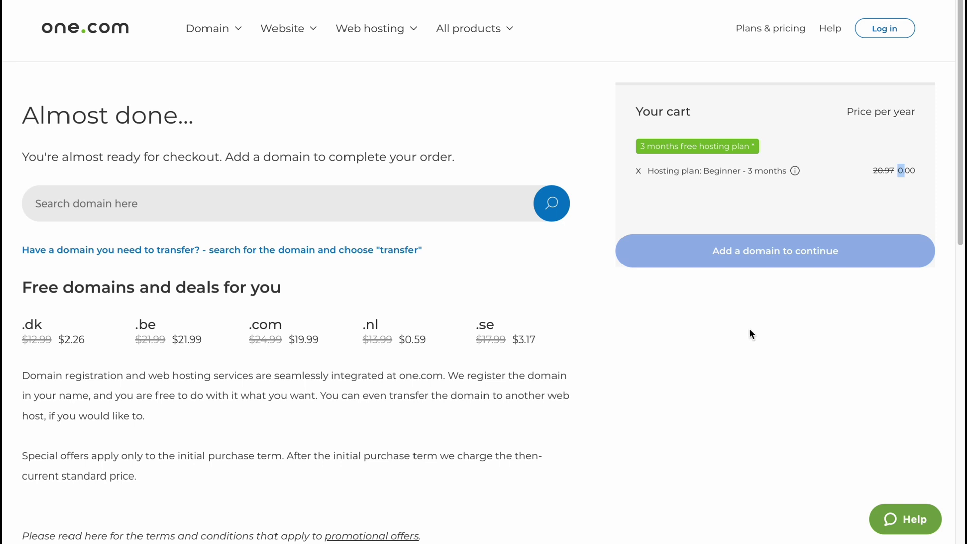
scroll(655, 348, down, 3)
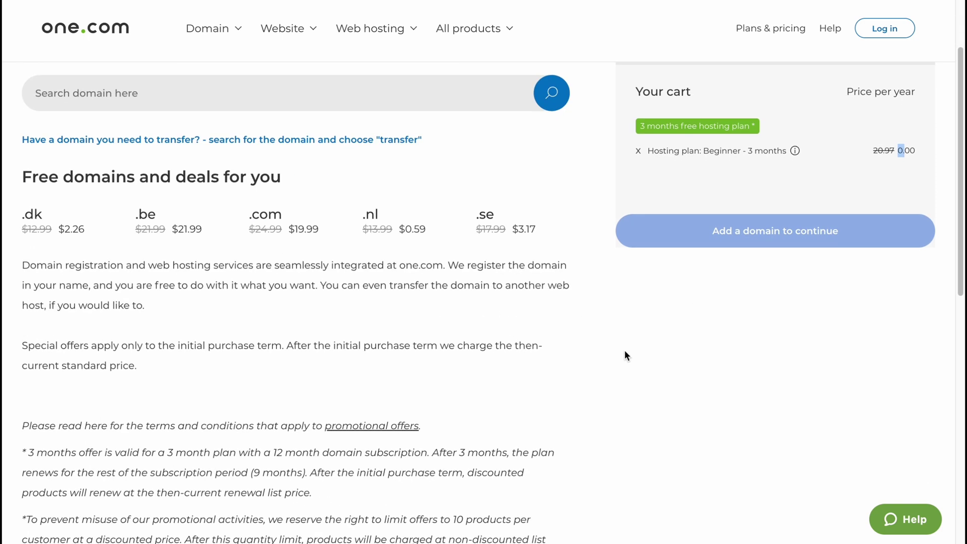
Compare the domain deals: .be, .dk at $2.26, .com at 19.99, .nl at 0.59, and .se.
drag(22, 152, 286, 161)
drag(157, 190, 113, 186)
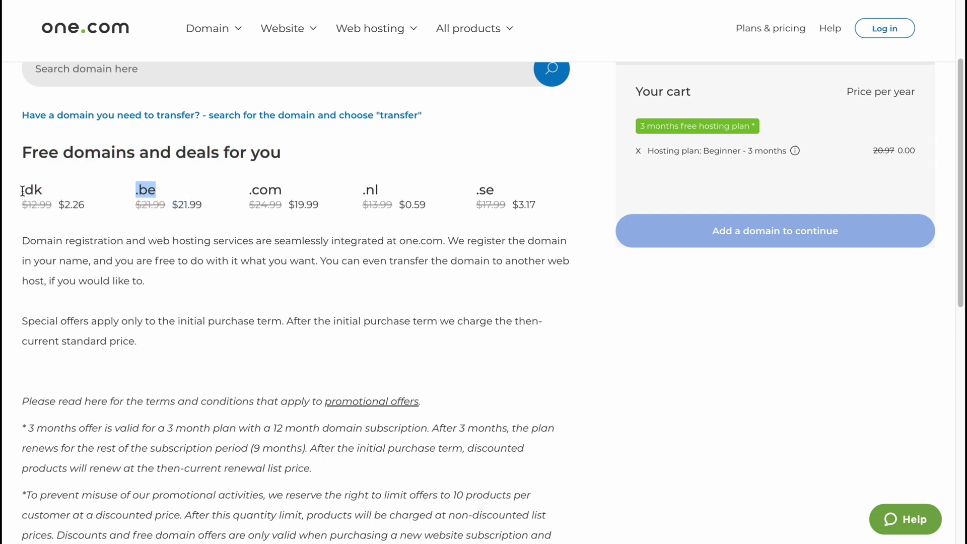
drag(22, 190, 240, 224)
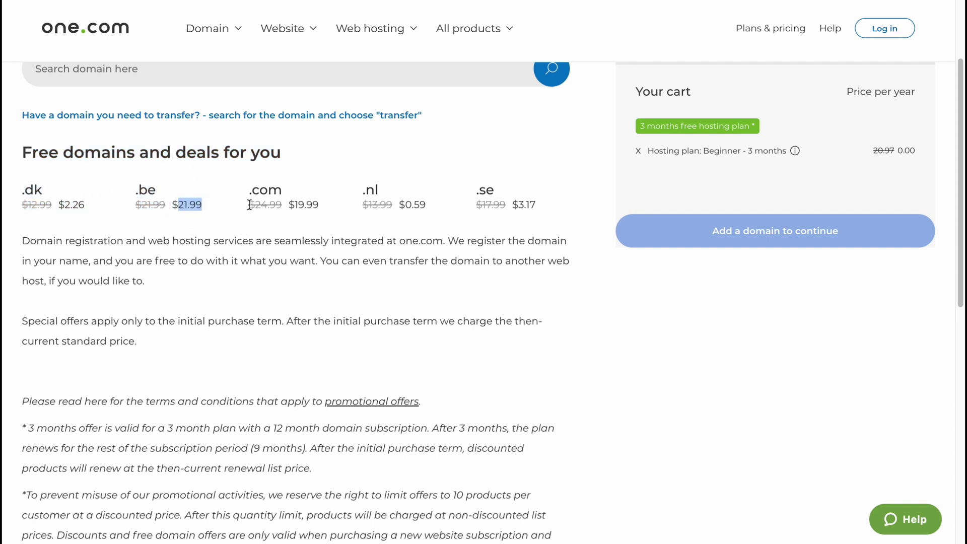
drag(249, 190, 345, 207)
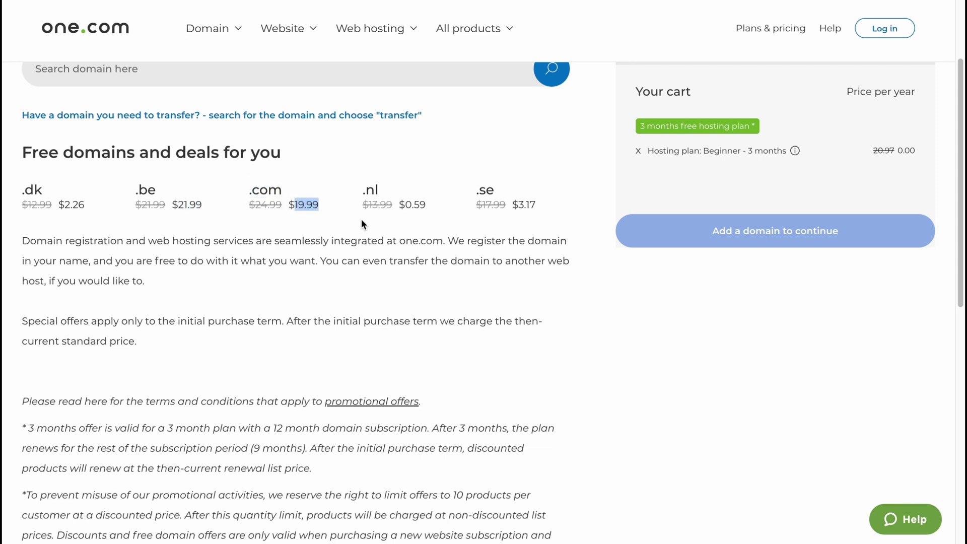
click(364, 189)
drag(406, 204, 549, 188)
click(558, 212)
scroll(557, 252, down, 1)
scroll(555, 290, down, 8)
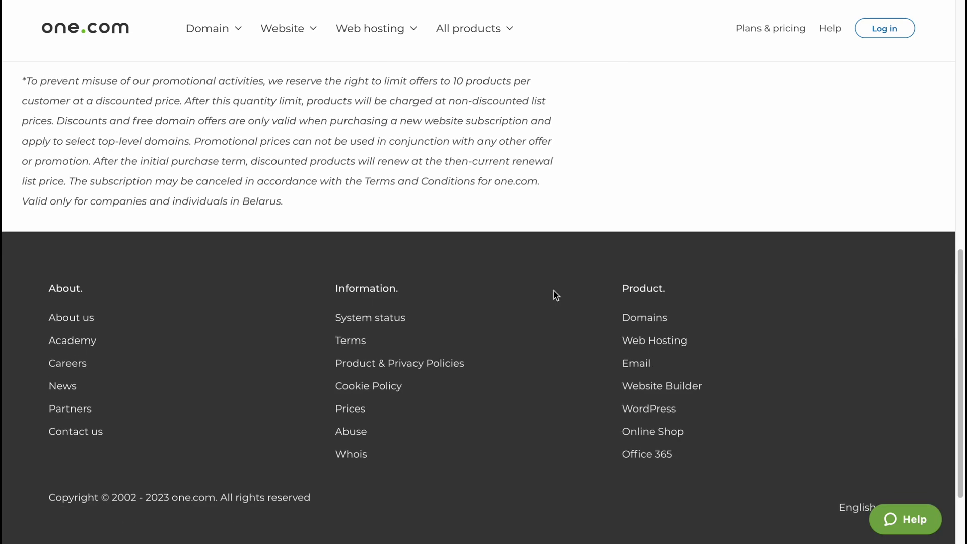
scroll(554, 288, up, 11)
Go from the one.com home page to Plans & pricing and jump to the hosting plan prices.
click(41, 29)
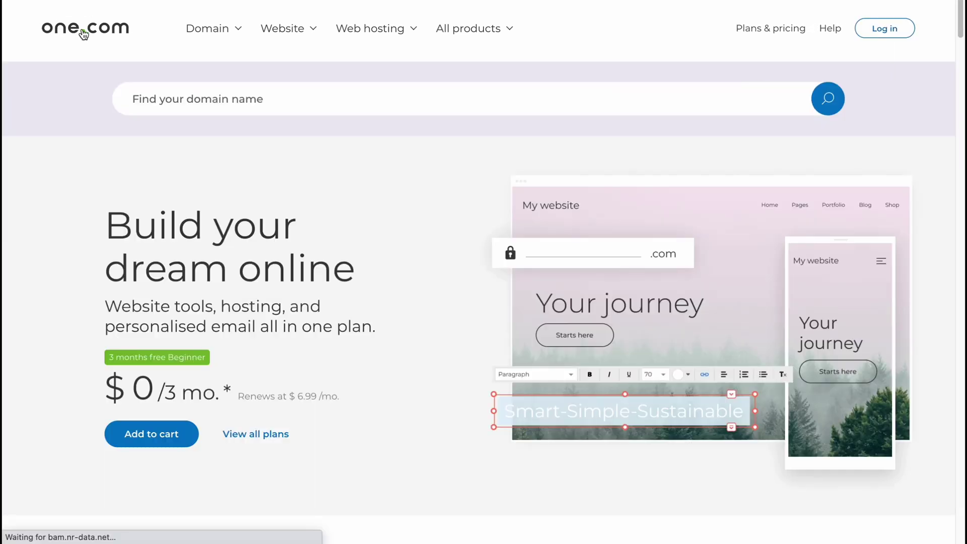
click(772, 35)
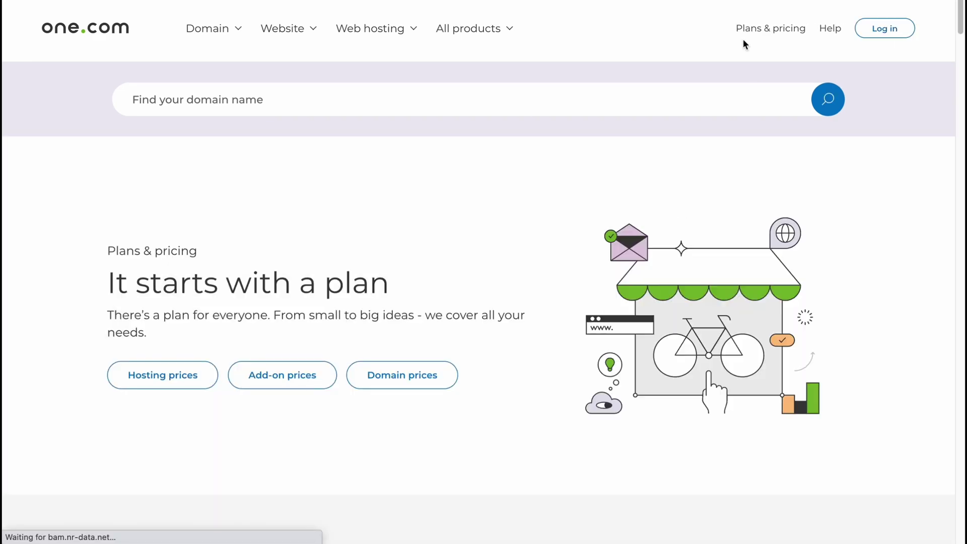
scroll(255, 294, down, 1)
scroll(255, 294, down, 1)
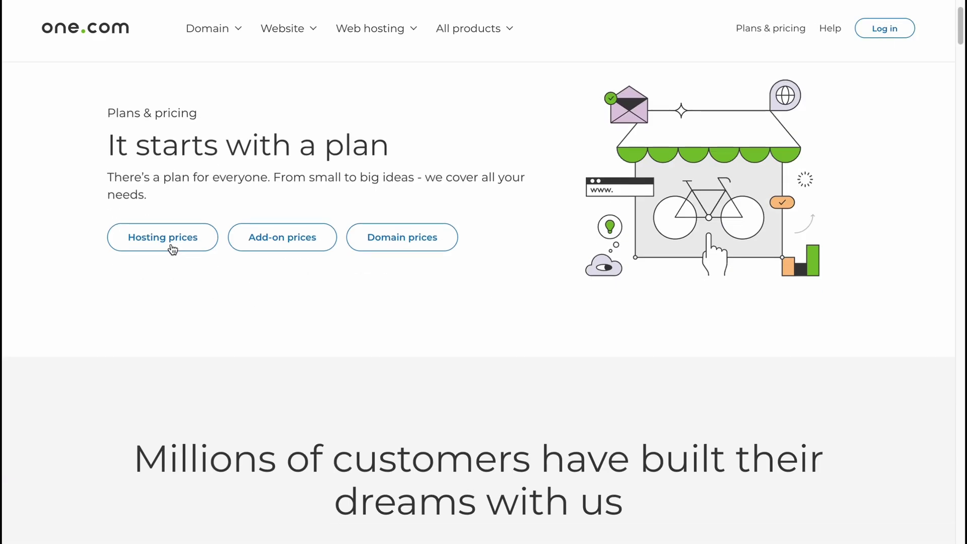
click(157, 244)
scroll(255, 255, down, 3)
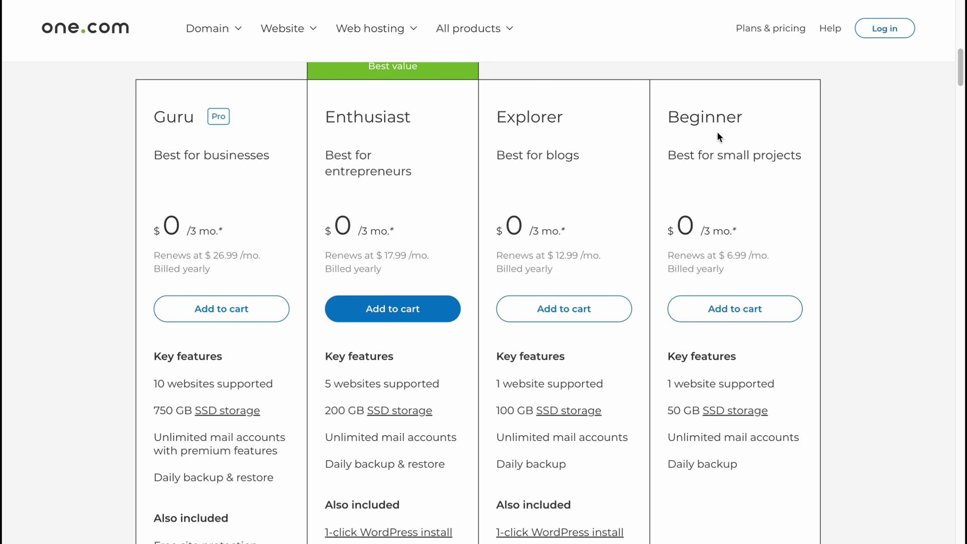
scroll(330, 284, down, 1)
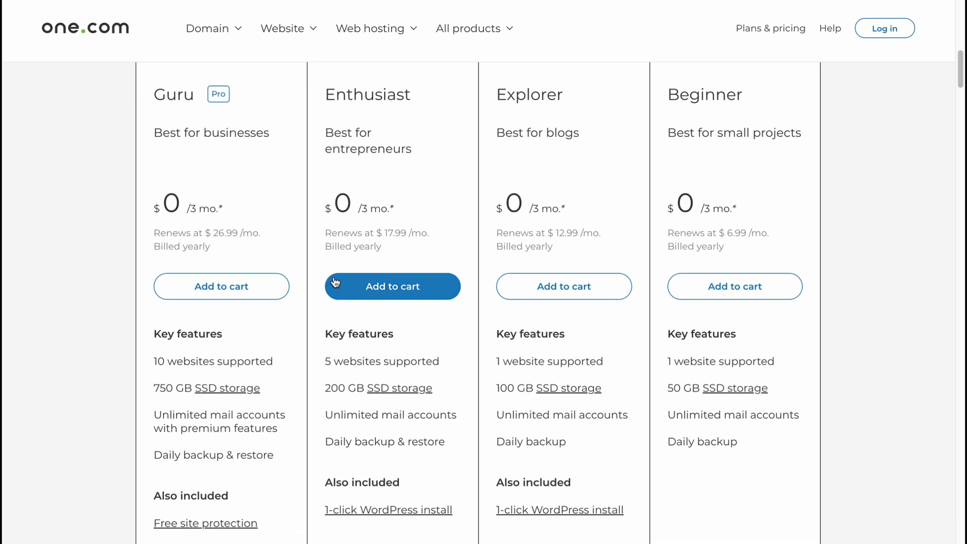
scroll(334, 282, up, 1)
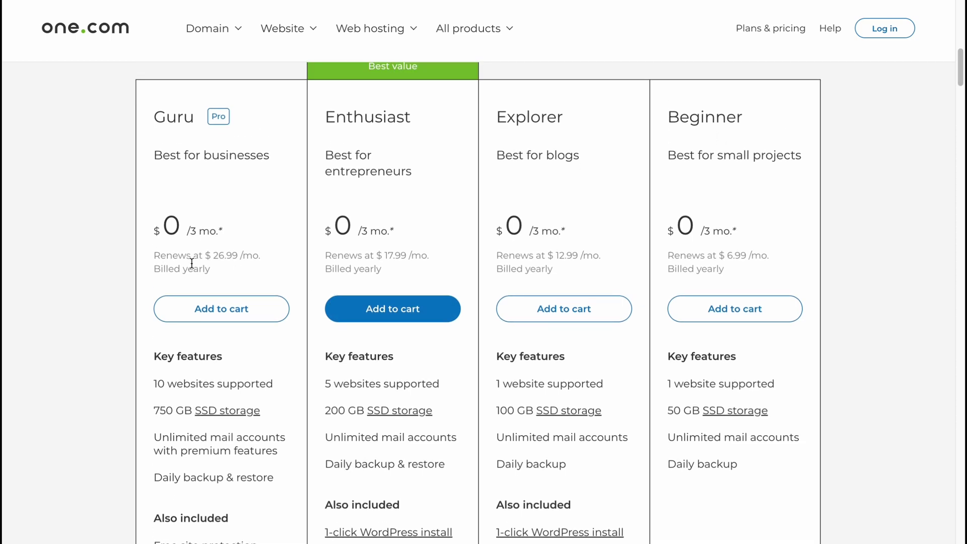
scroll(471, 242, down, 1)
Compare renewal prices for Beginner, Explorer 12.99, Enthusiast 17.99 and Guru 26.99 per month, then return home.
drag(729, 233, 768, 233)
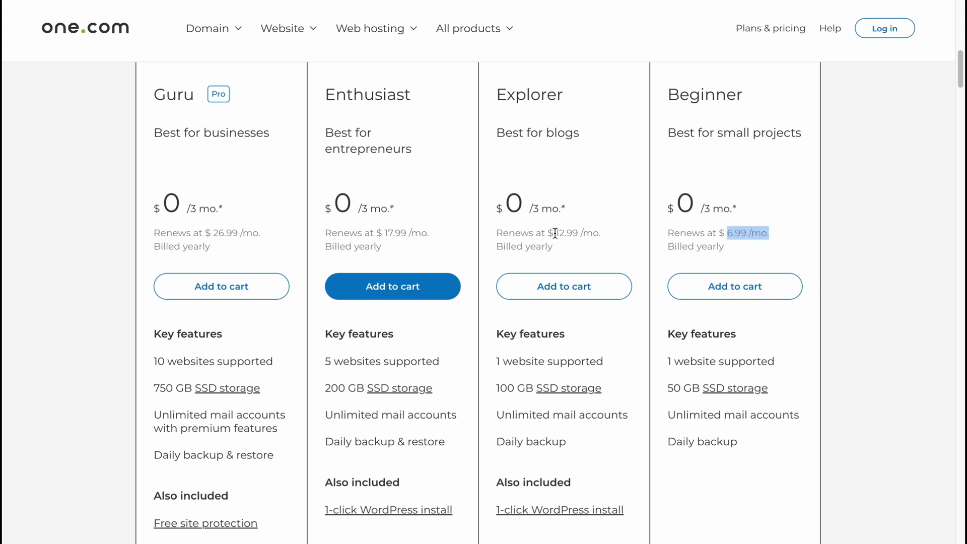
drag(555, 233, 599, 233)
drag(381, 233, 422, 233)
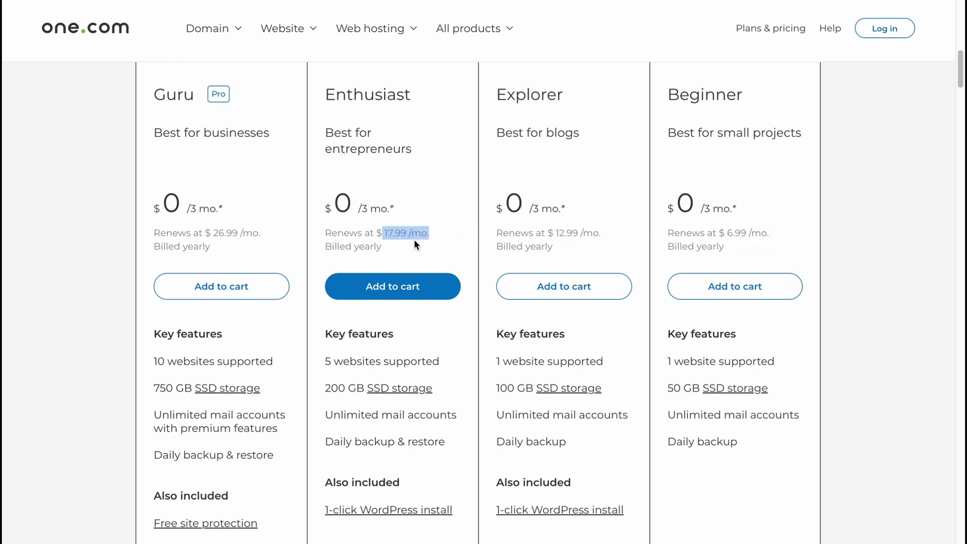
drag(209, 233, 255, 237)
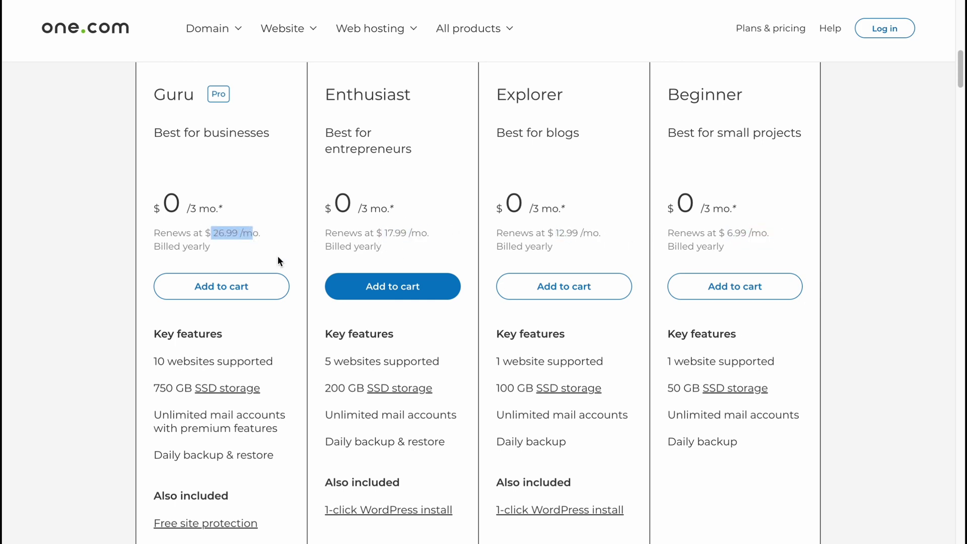
scroll(288, 266, down, 5)
scroll(599, 299, up, 2)
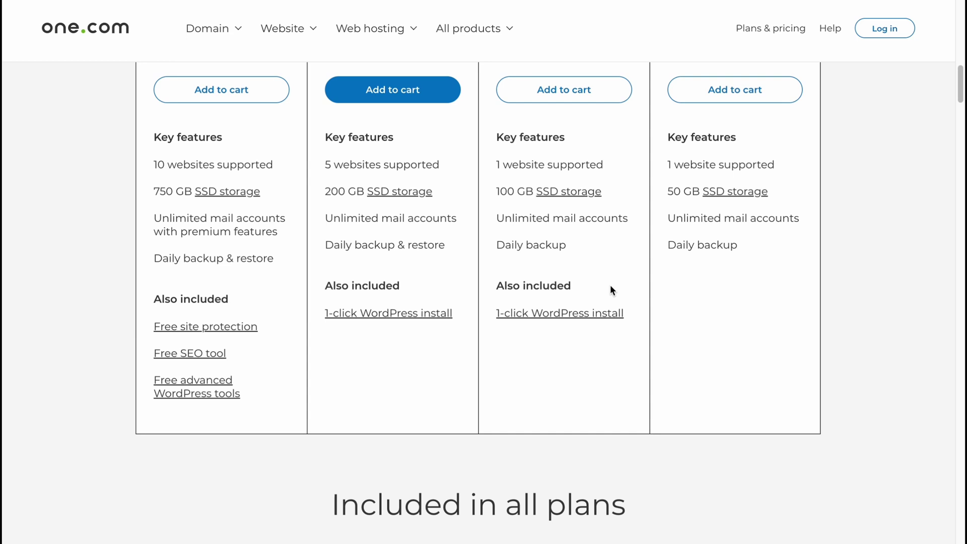
scroll(737, 305, up, 1)
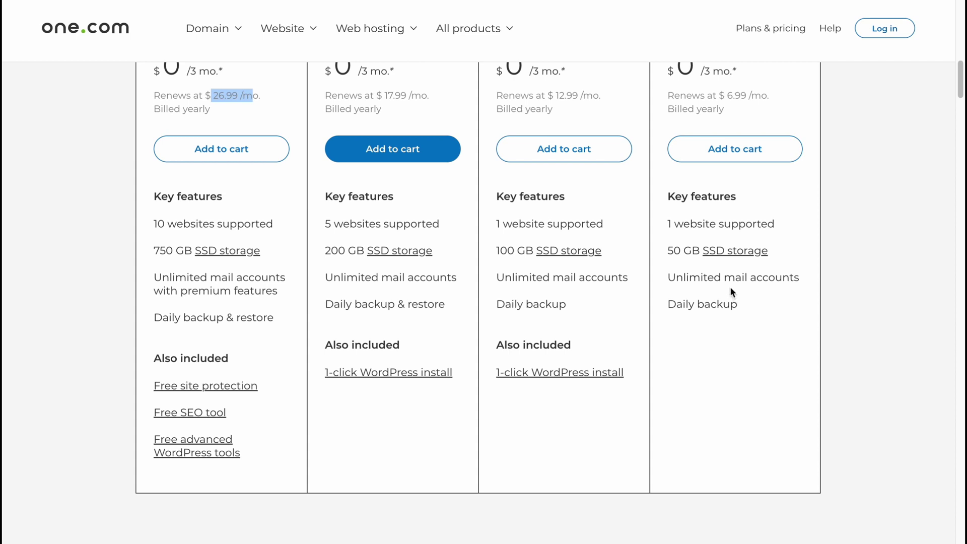
scroll(619, 247, up, 3)
scroll(622, 256, up, 2)
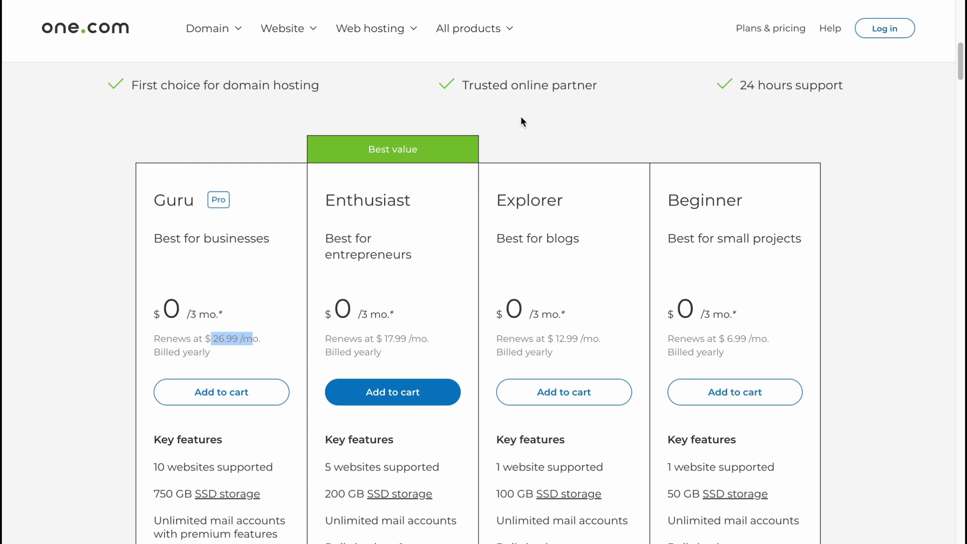
click(89, 33)
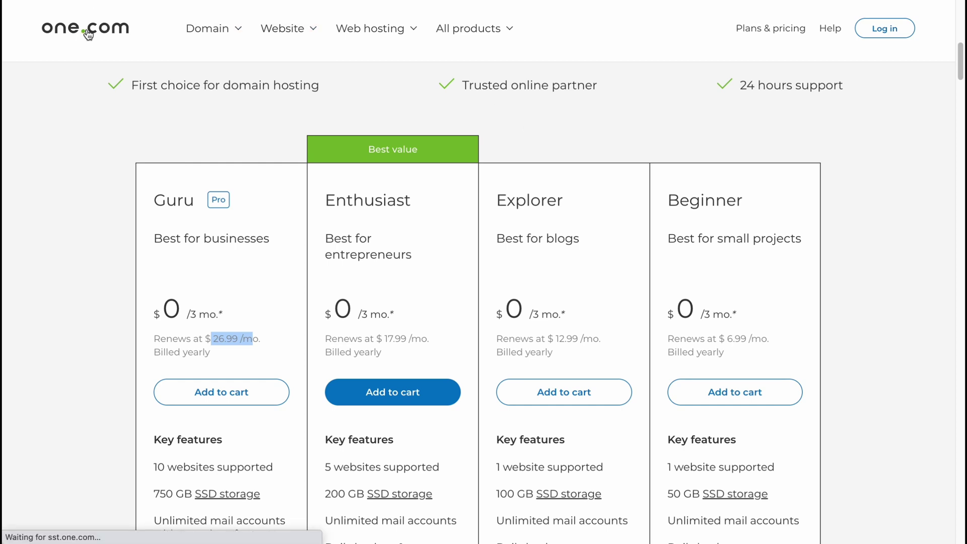